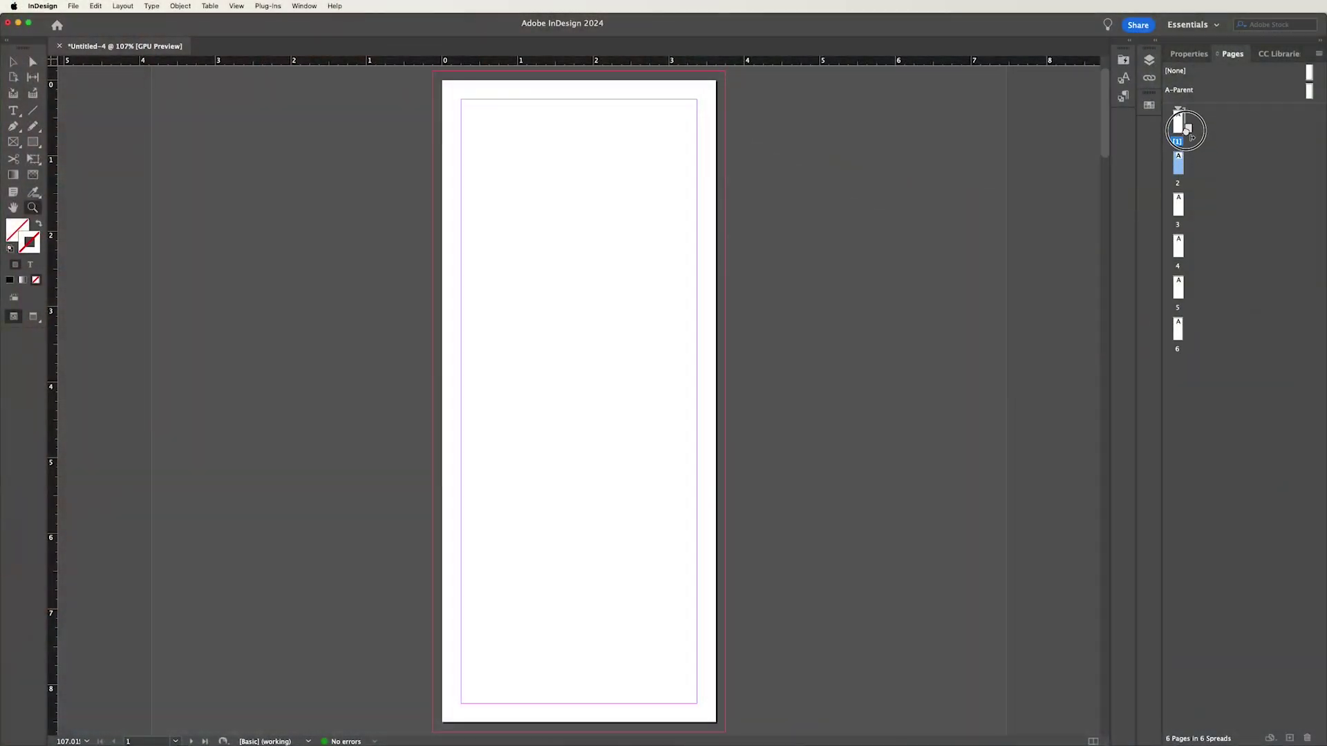
Step: Join page 2 beside page 1 as a spread in the earlier test document
drag(1189, 132, 1190, 132)
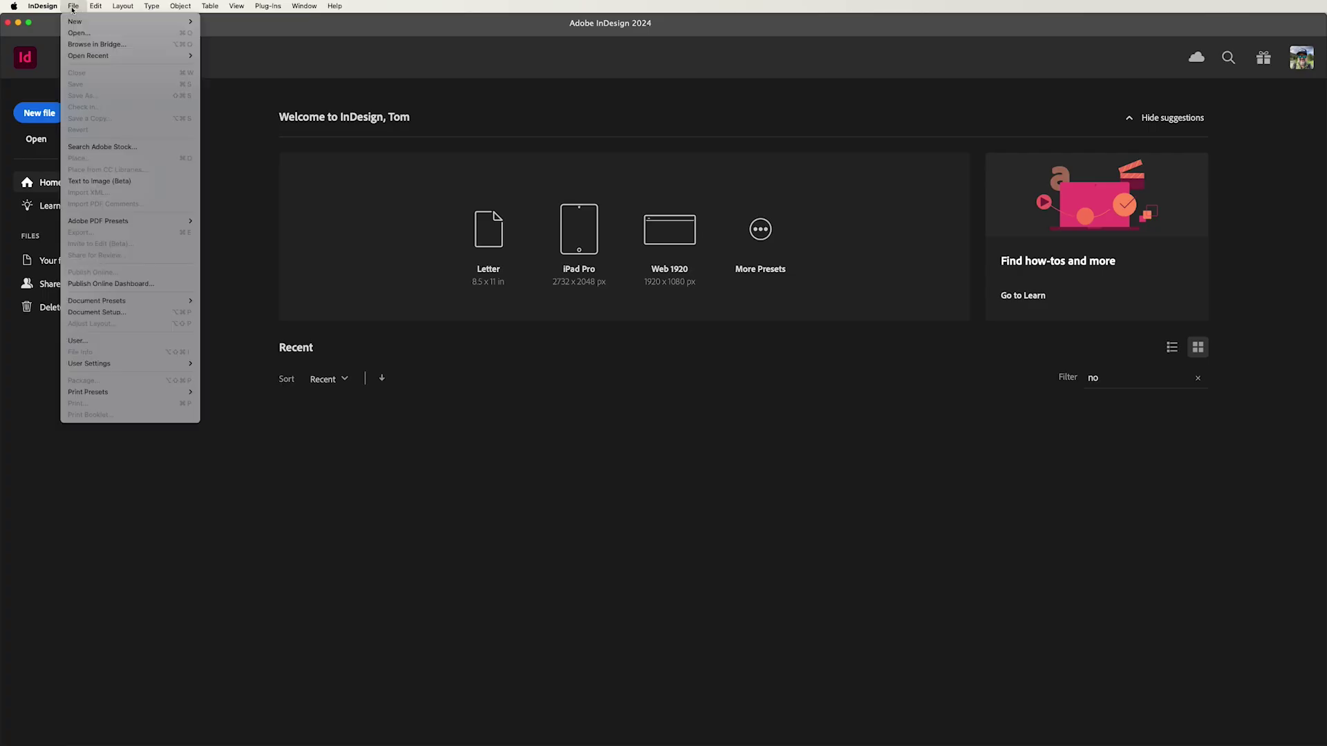
Step: Start a new document with its measurement units set to inches
mouse_move(124, 22)
click(232, 25)
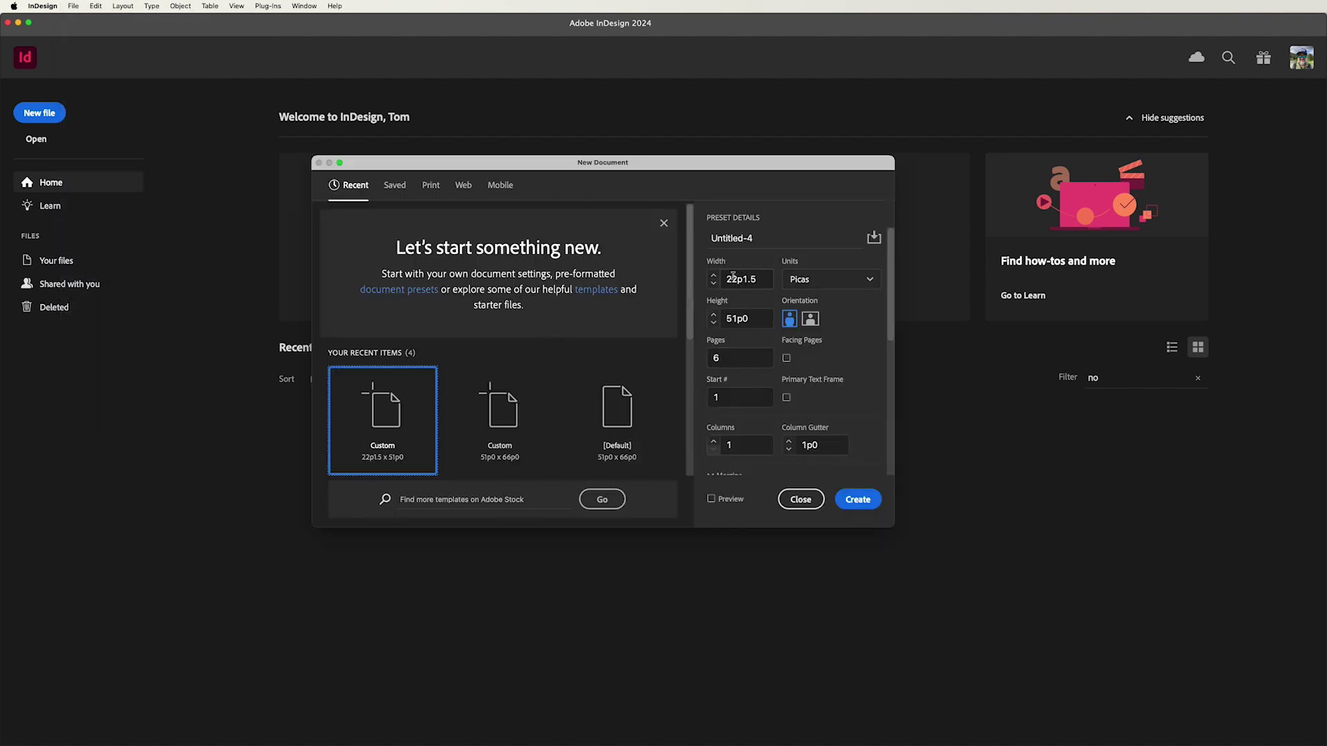
click(816, 280)
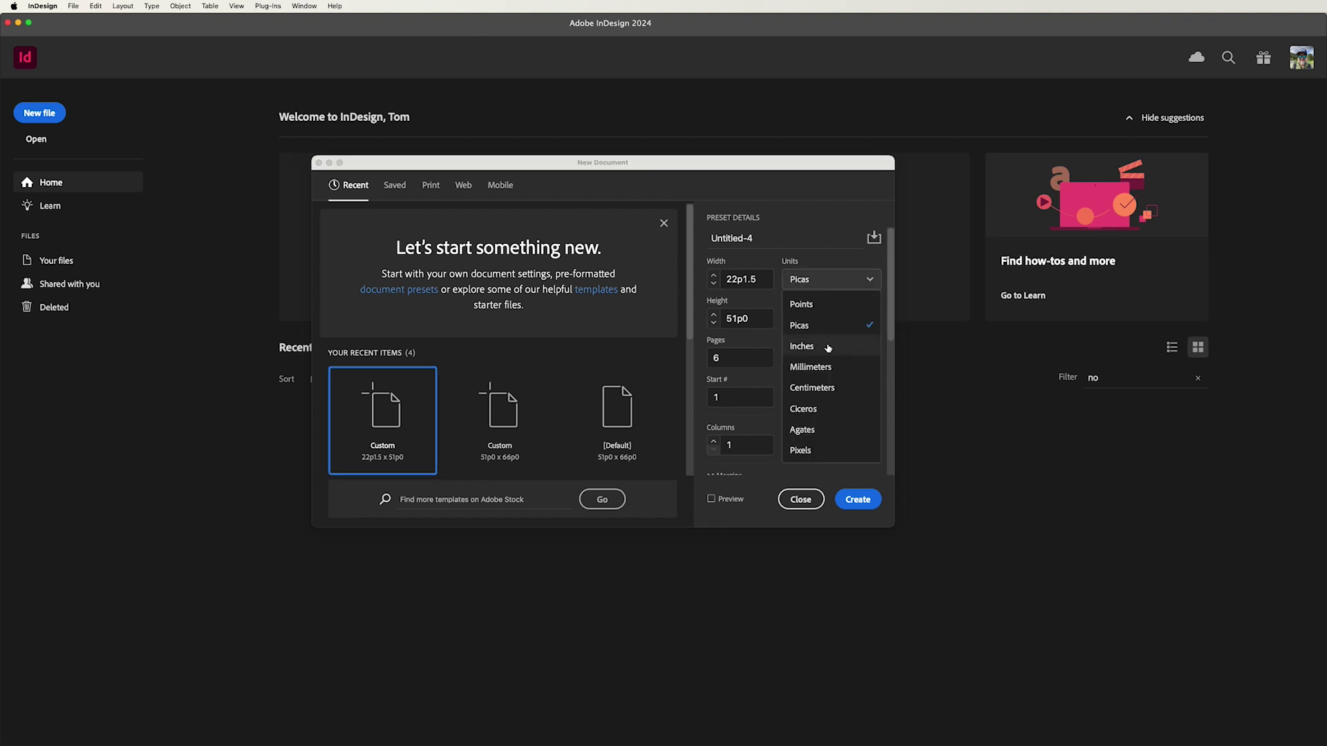
click(828, 348)
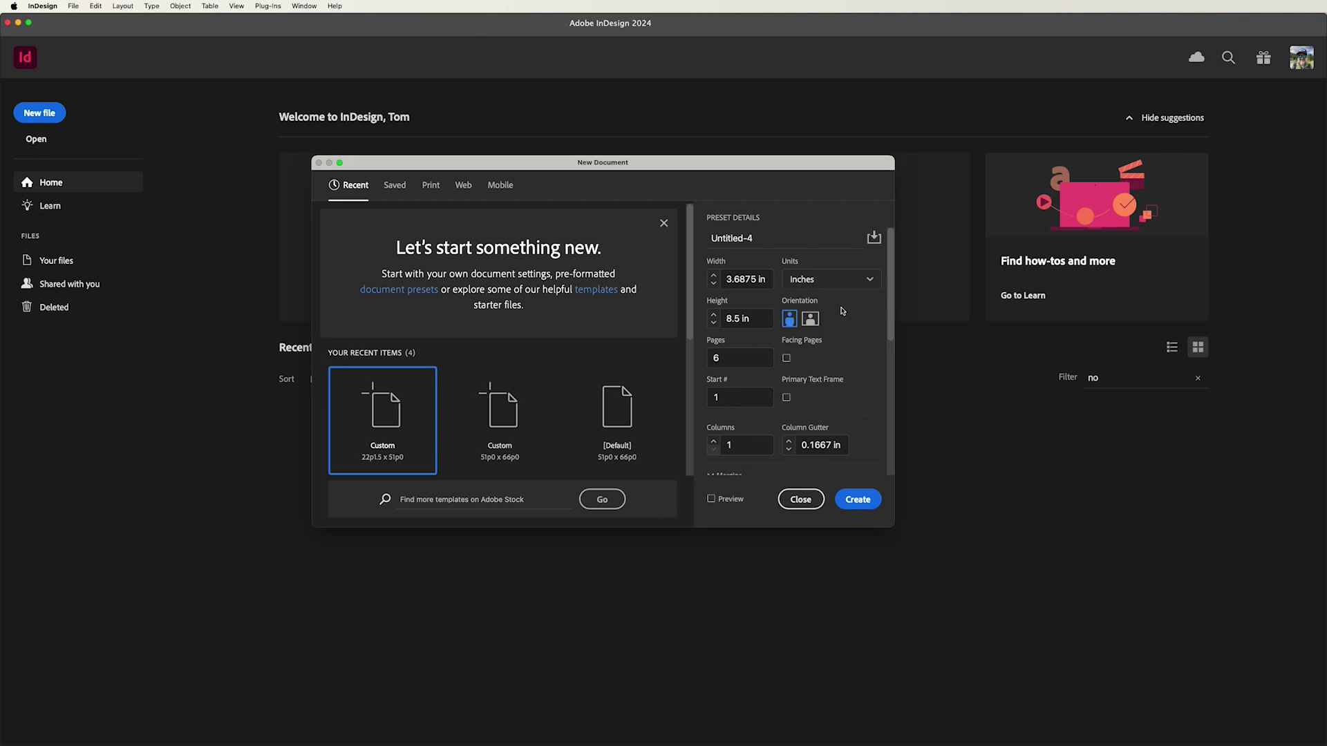
Step: Keep 3.6875 × 8.5 in pages and 6 pages, set 0.25 in margins and 0.125 in bleed, then create it
click(727, 282)
click(758, 320)
click(744, 361)
scroll(746, 361, down, 5)
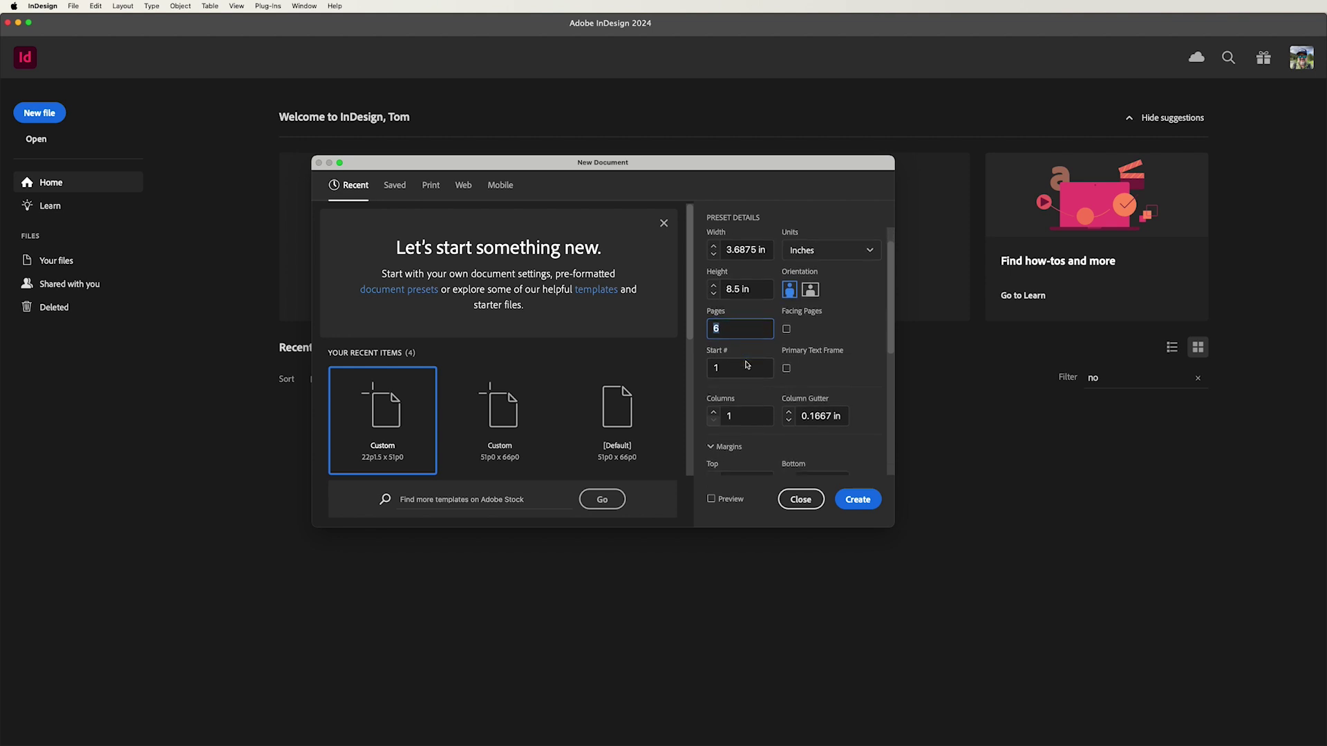
scroll(747, 365, down, 3)
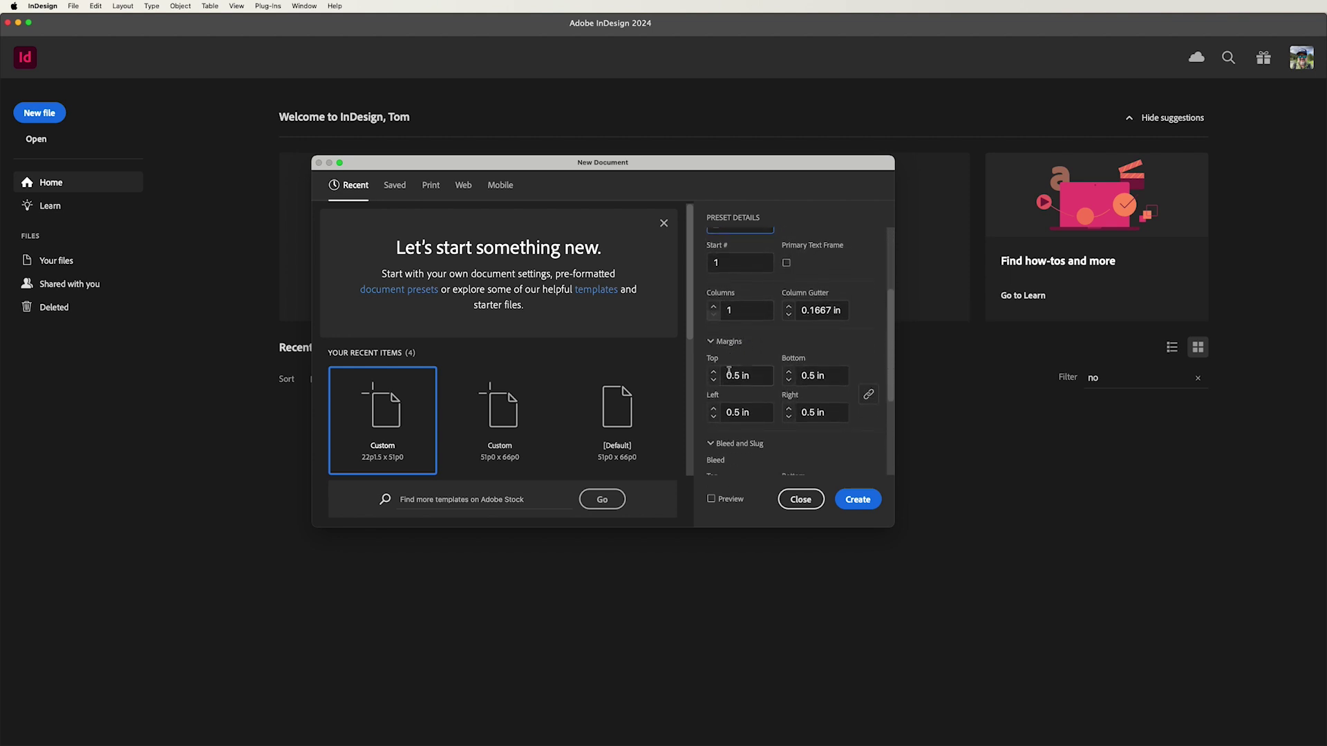
drag(756, 378, 716, 377)
text(0.25)
key(Tab)
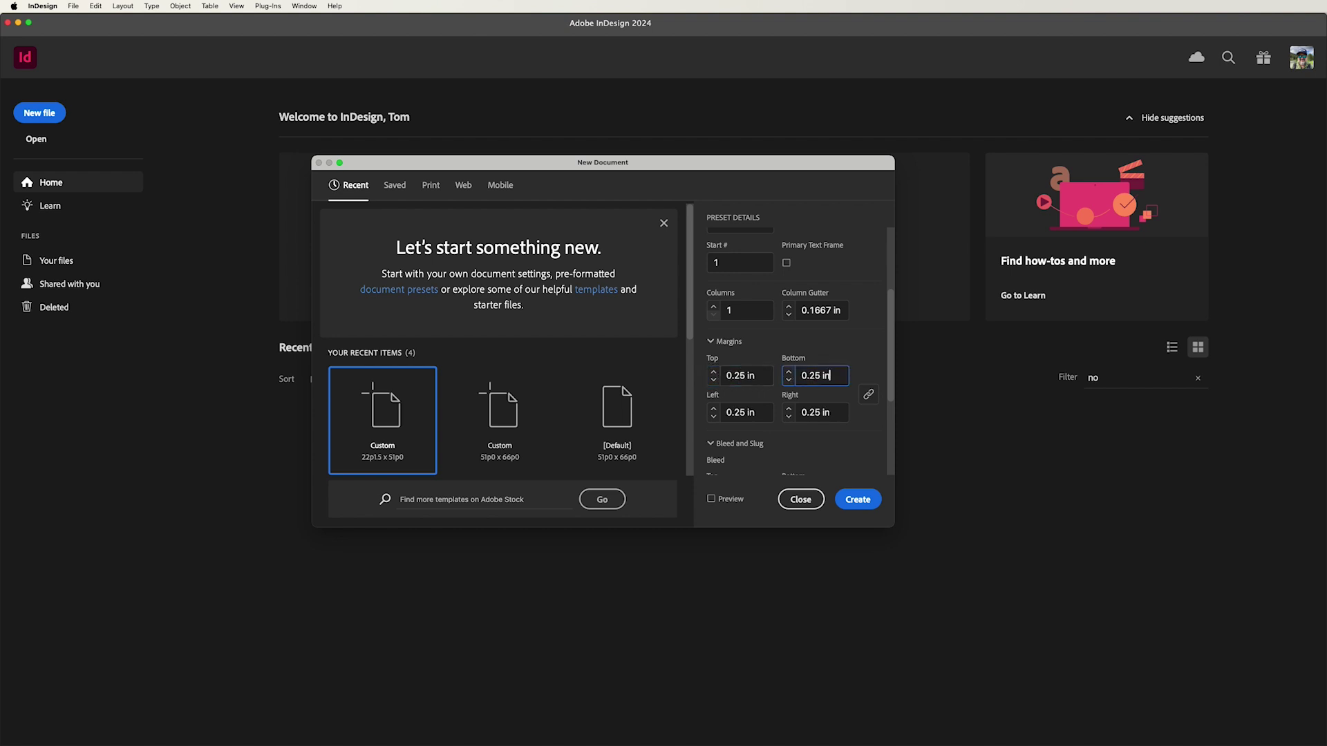
scroll(731, 382, down, 5)
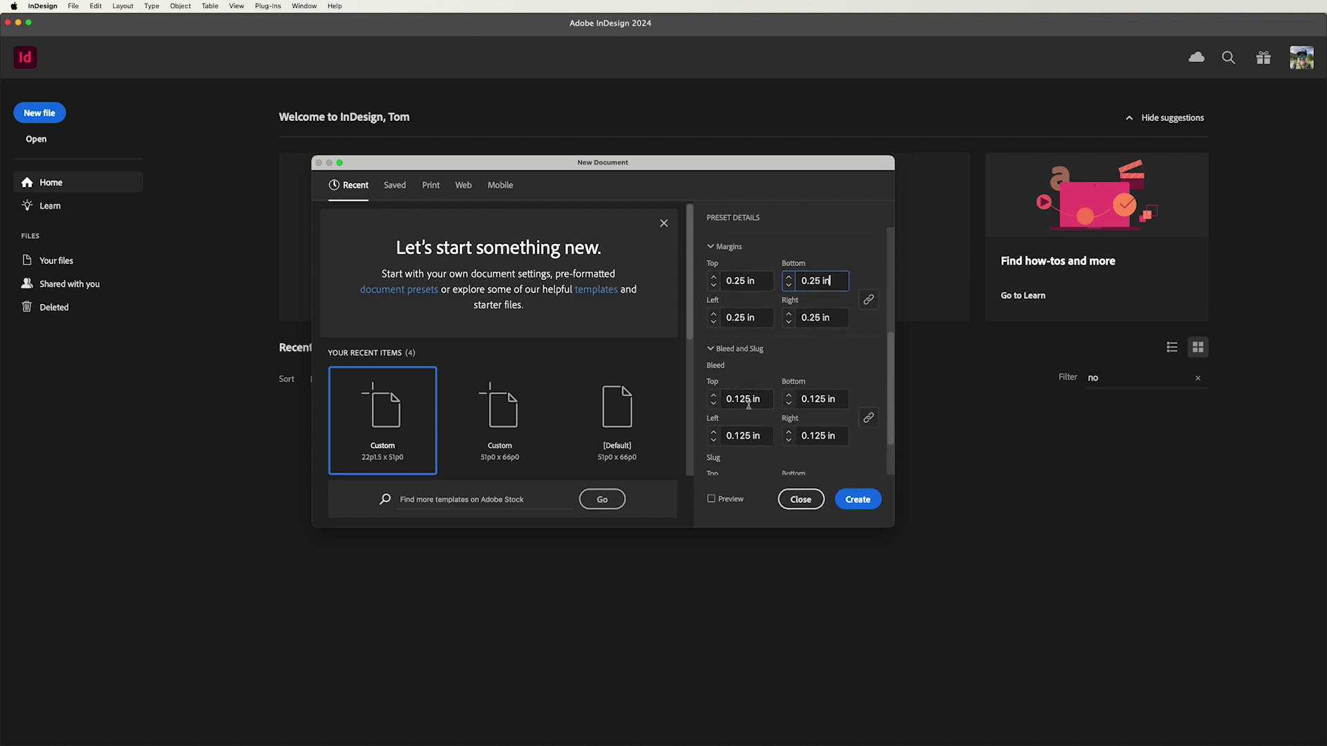
scroll(763, 411, down, 3)
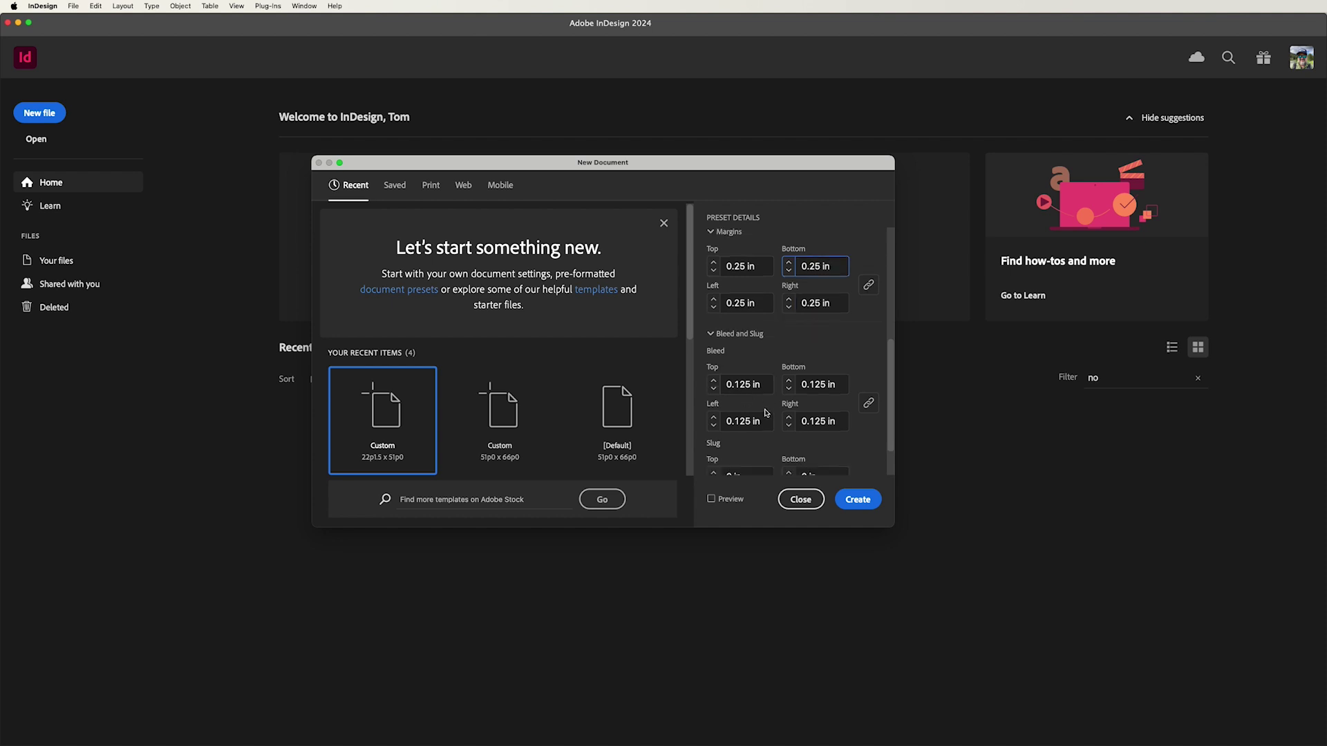
click(875, 507)
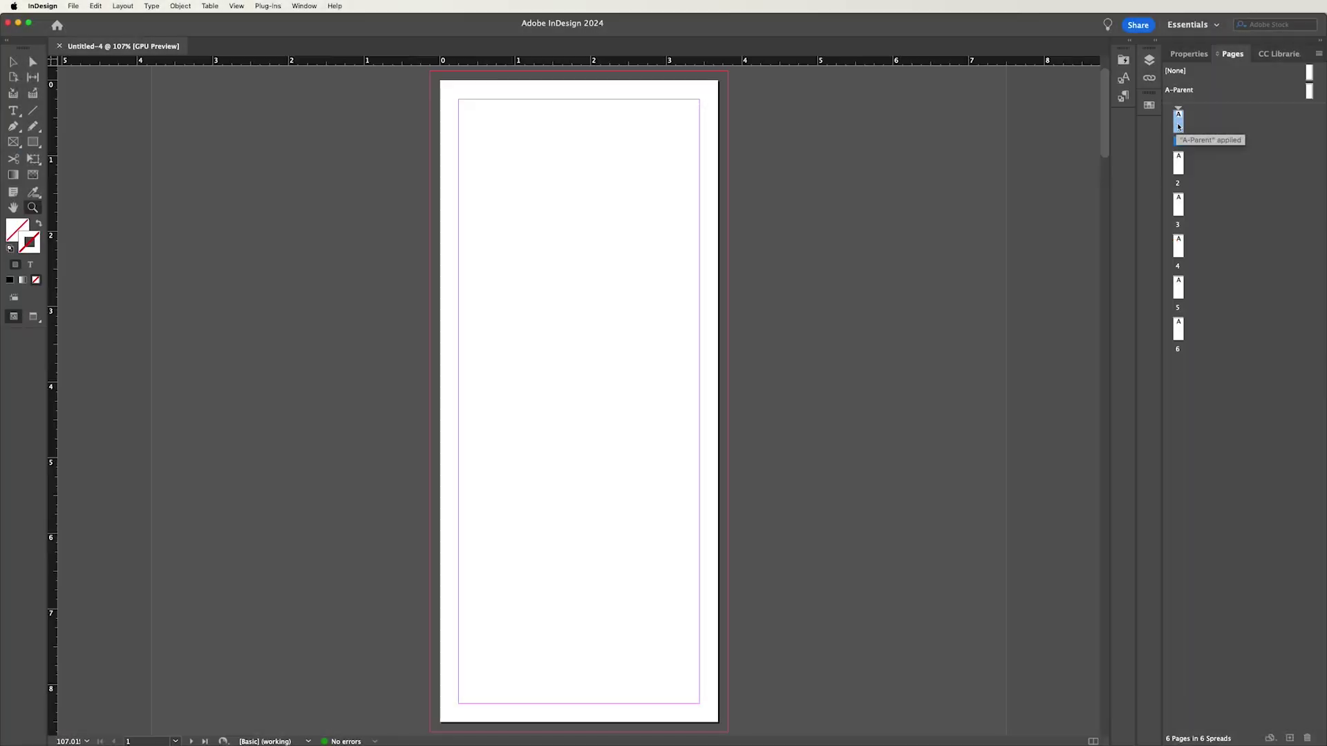
Step: Apply a custom page size of 3.625 in wide, keeping the 8.5 in height
click(1270, 737)
click(1267, 735)
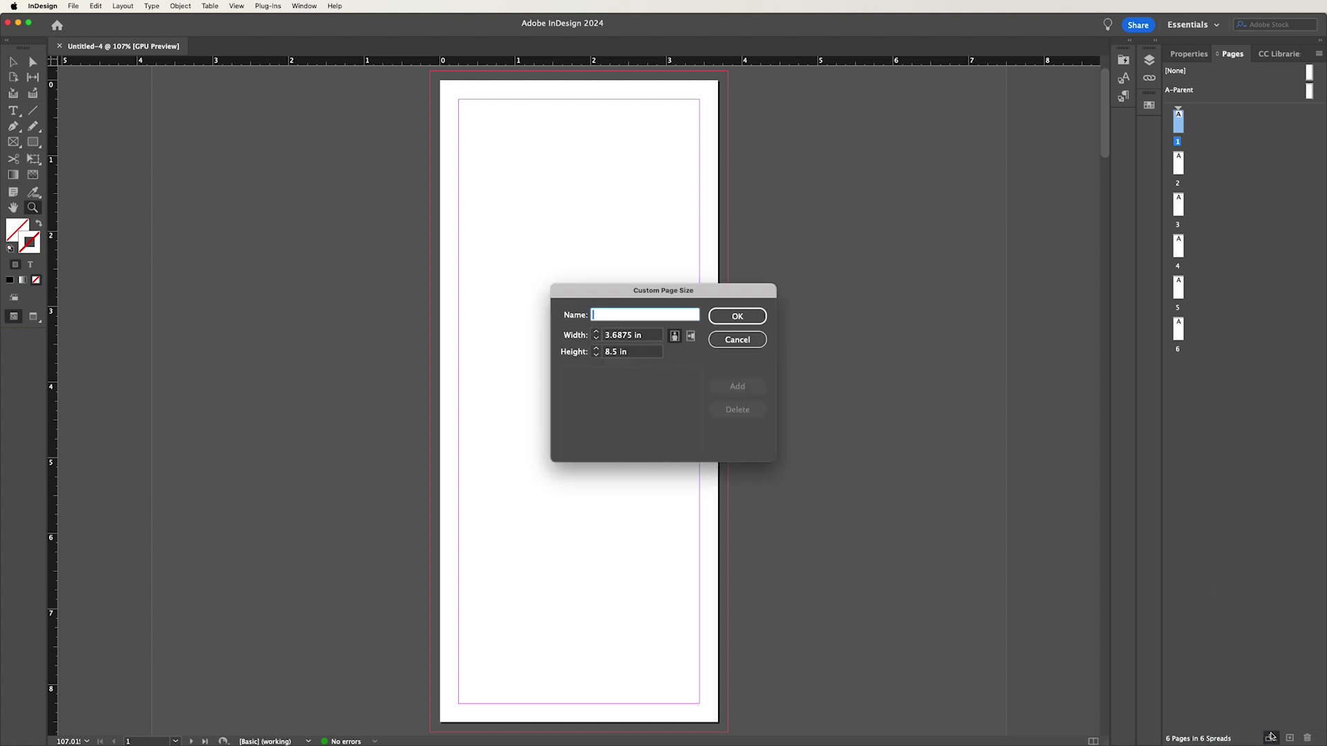
drag(629, 339, 619, 339)
text(2)
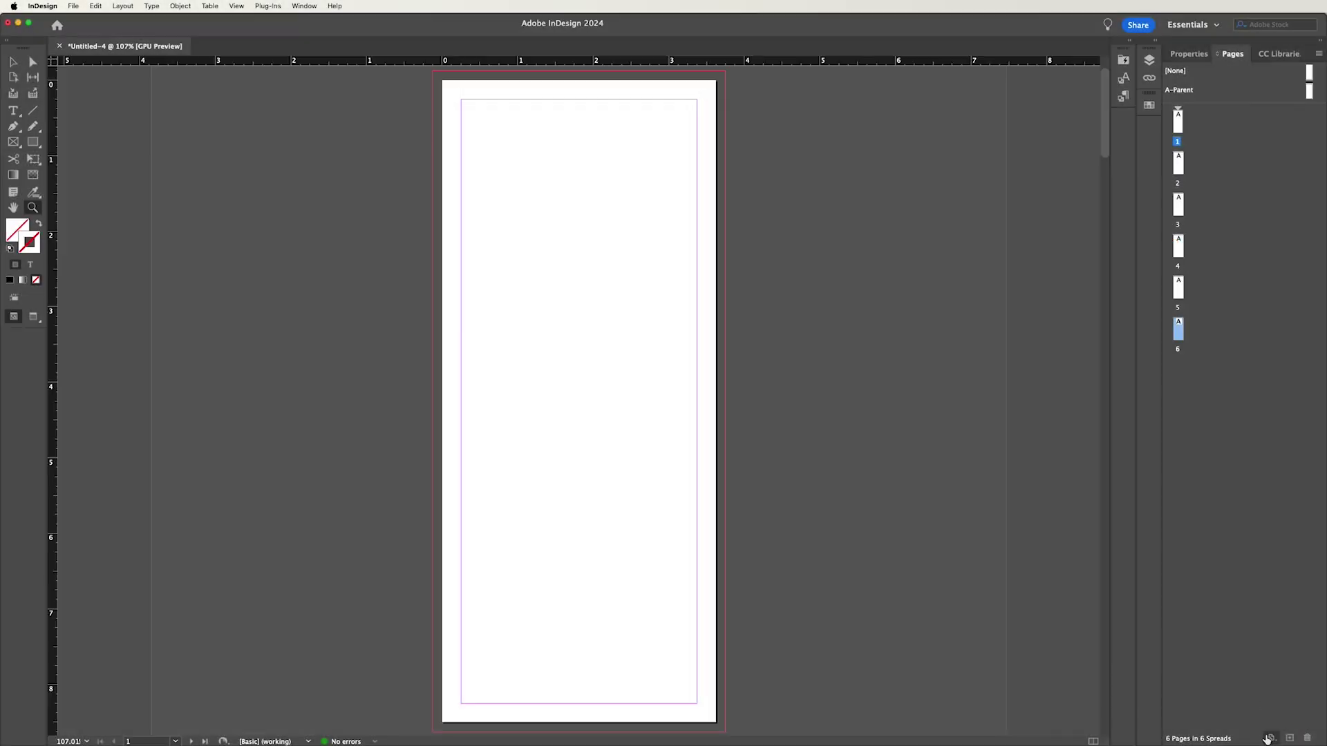
click(1269, 738)
click(1269, 737)
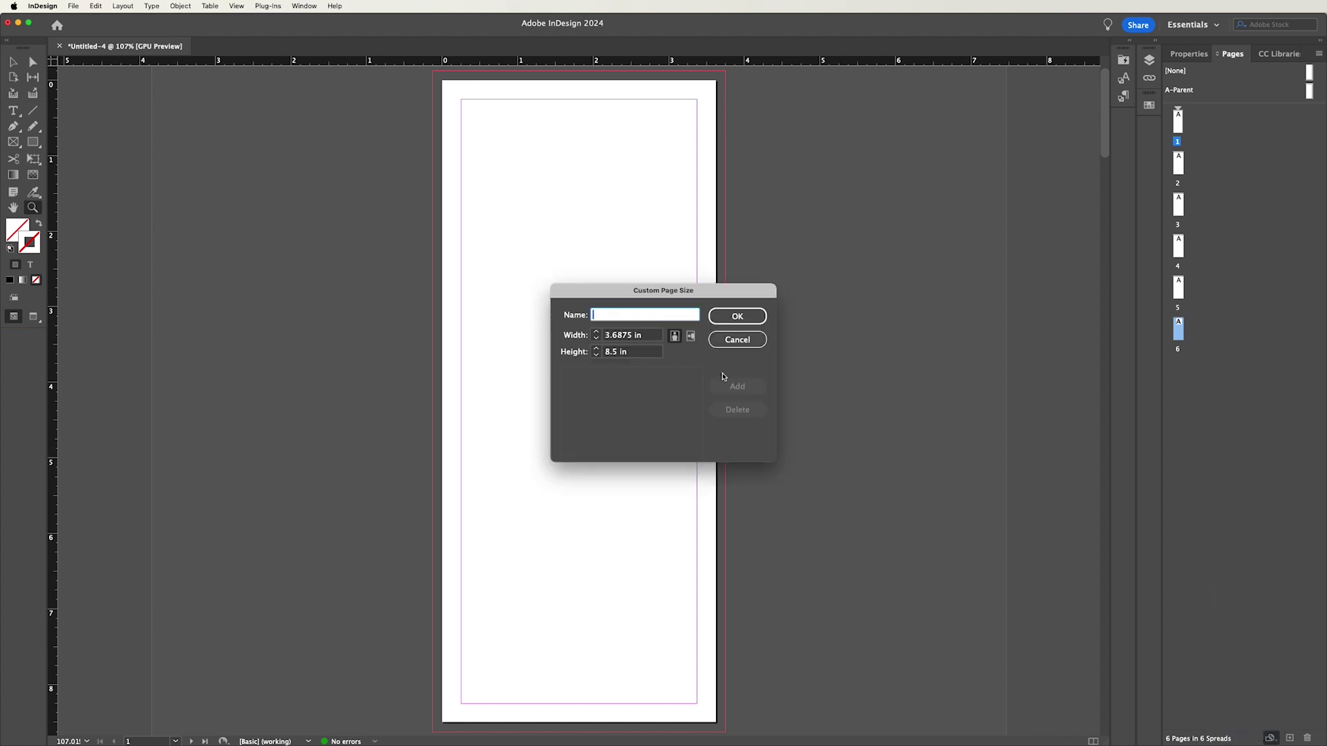
mouse_move(606, 340)
mouse_down()
mouse_move(631, 340)
mouse_move(620, 340)
mouse_up()
click(728, 316)
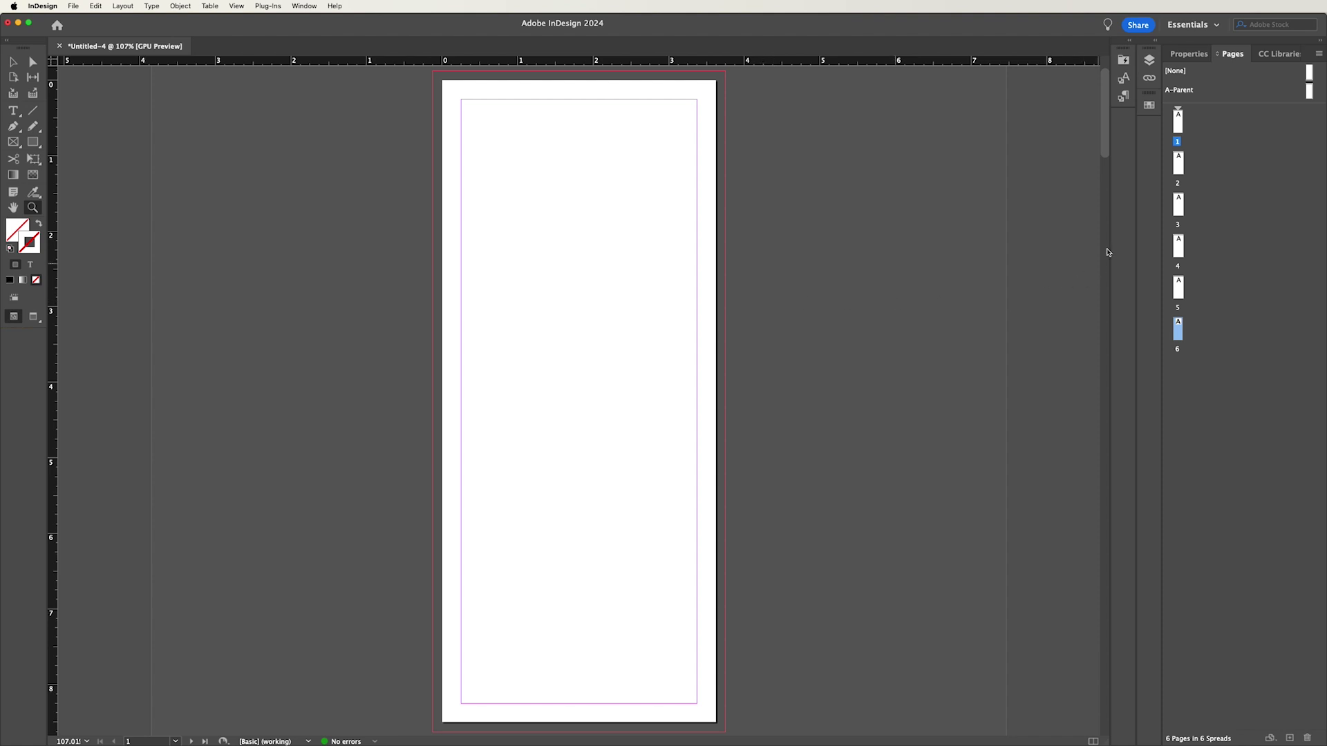
click(1180, 127)
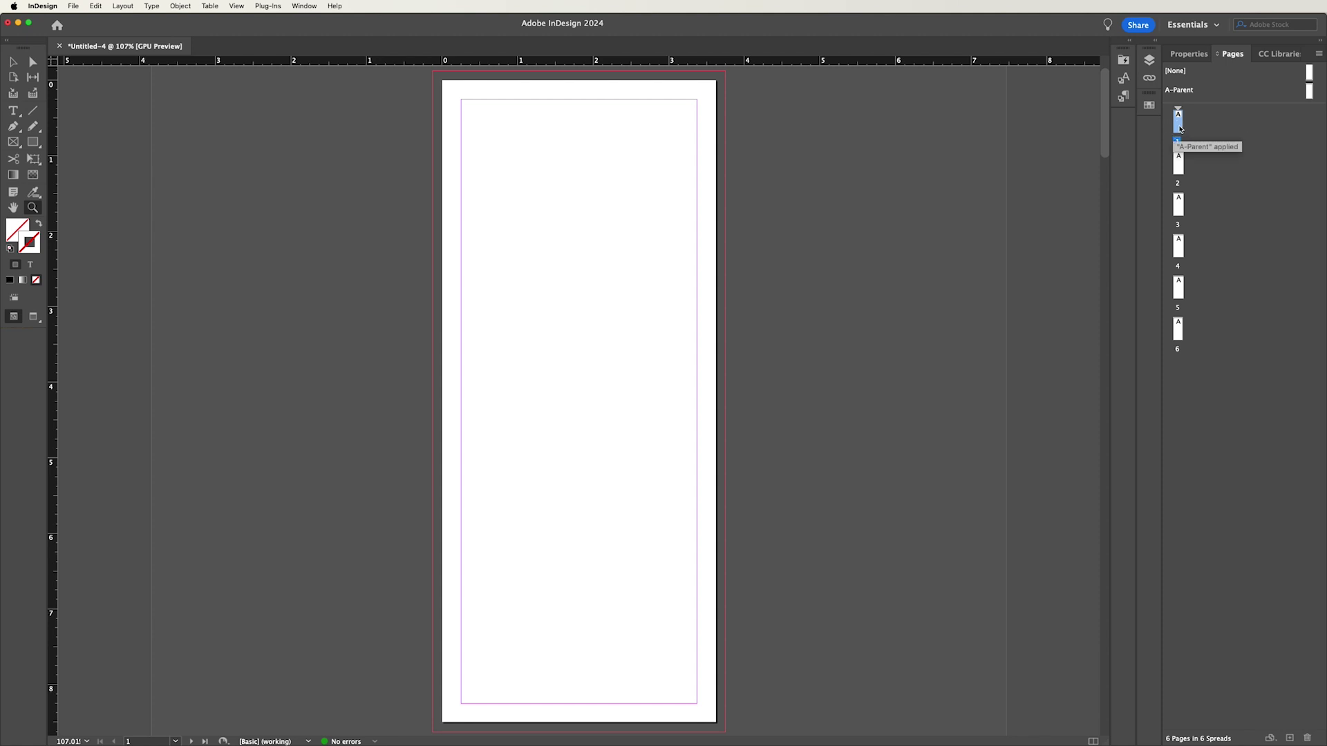
Step: Turn off spread shuffling and place pages 2 and 3 beside page 1 as one three-page spread
right_click(1180, 129)
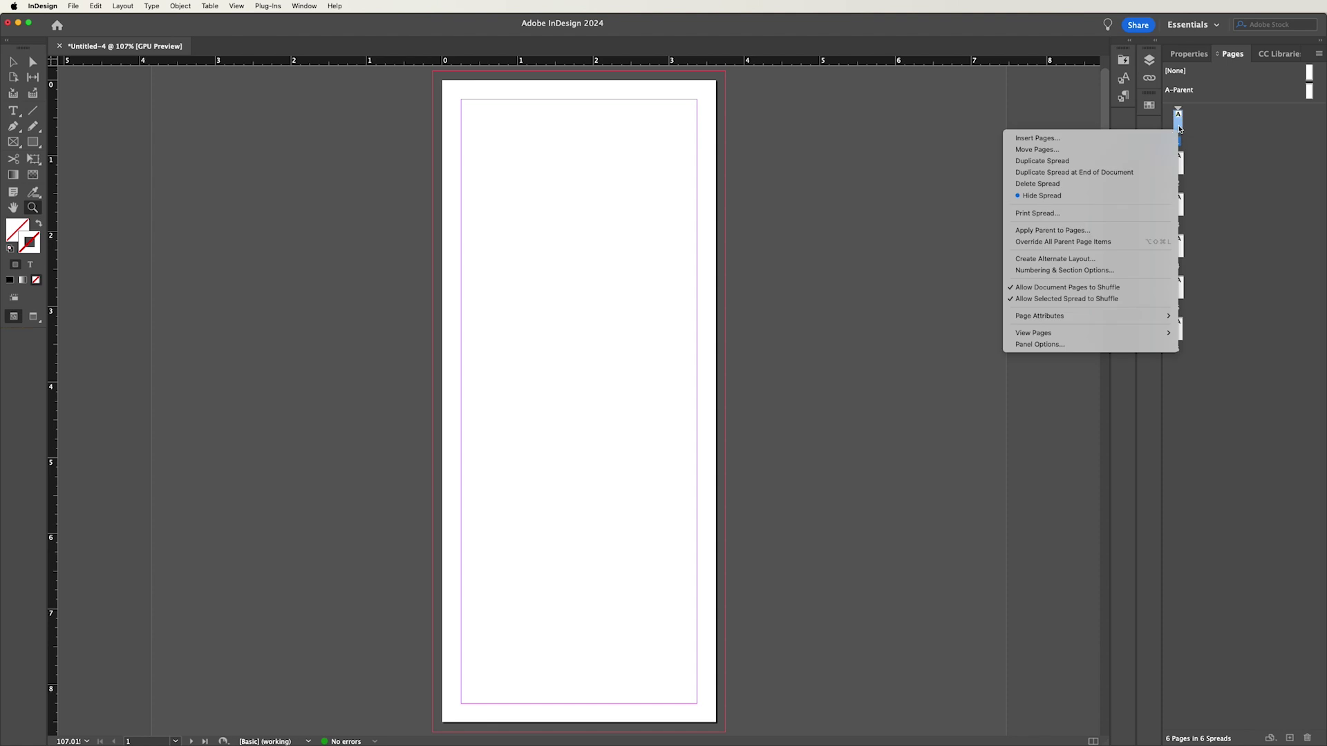
click(1068, 299)
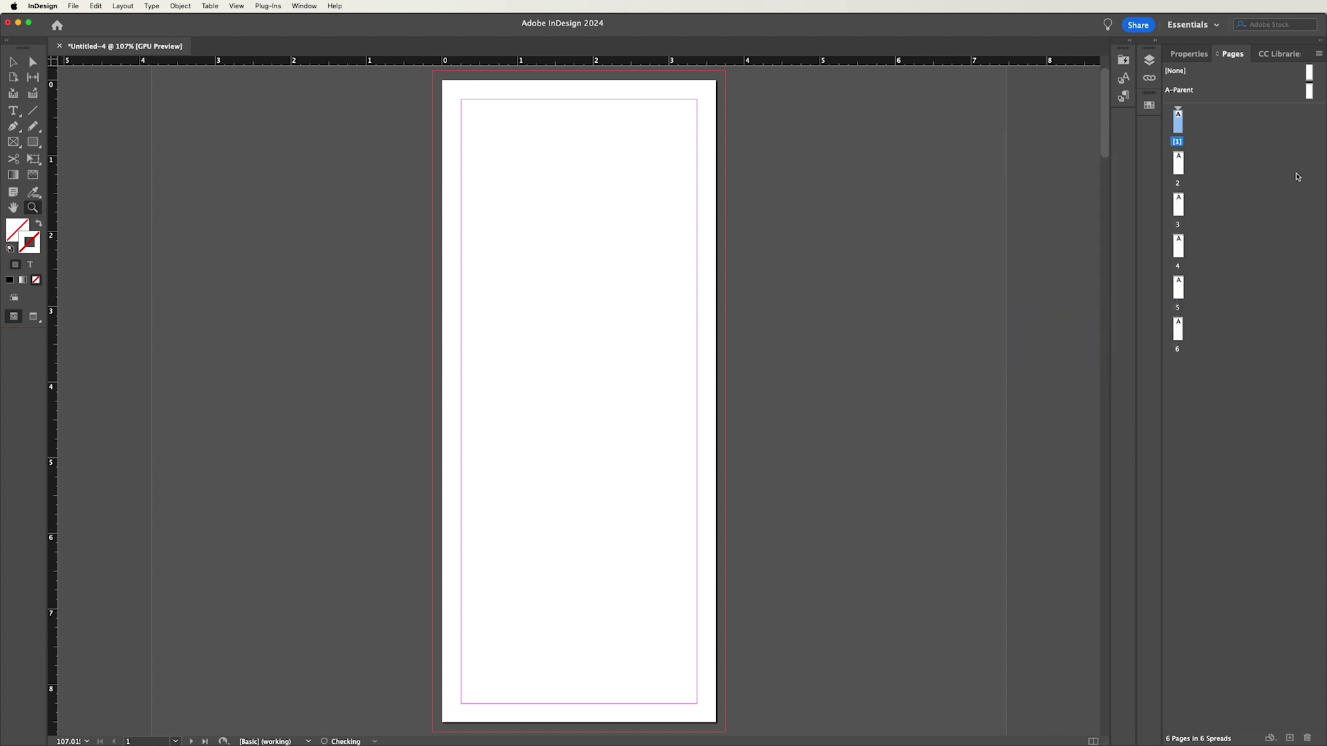
drag(1184, 172, 1195, 131)
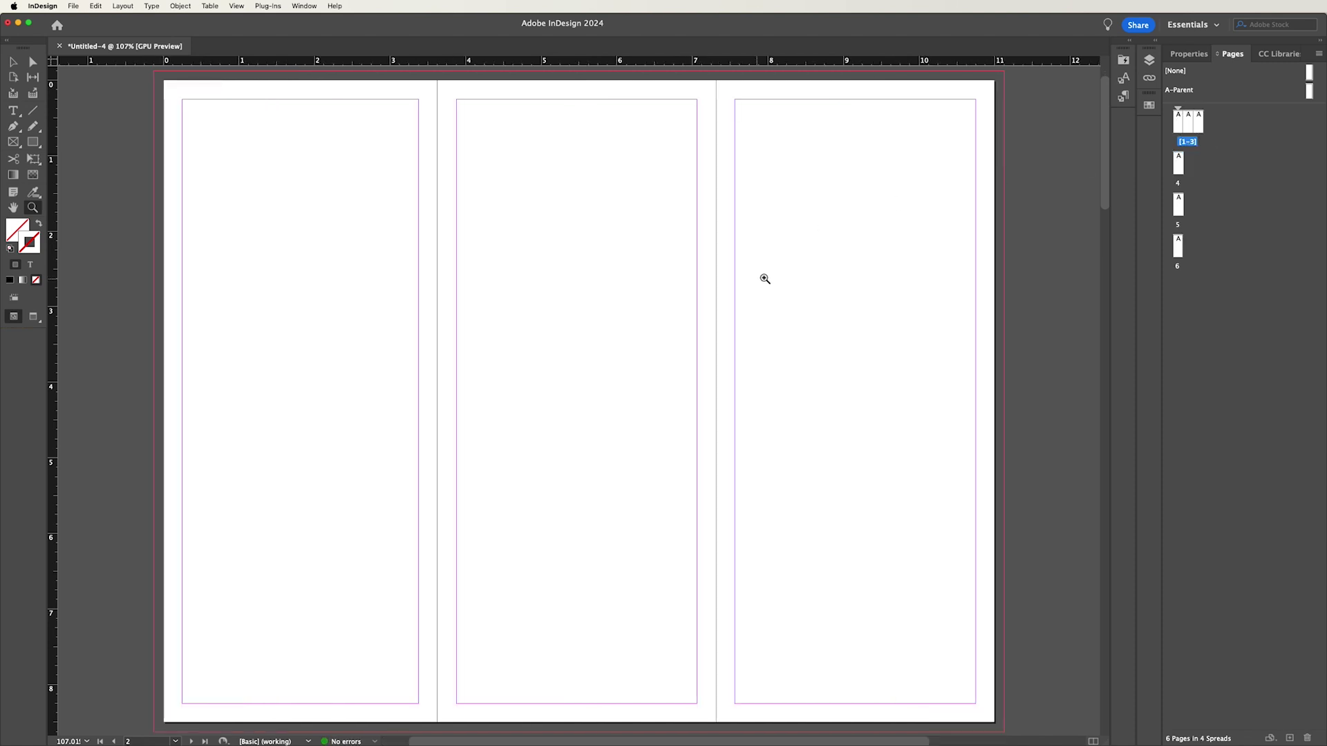
alt+click(625, 309)
scroll(583, 331, down, 3)
scroll(585, 333, up, 2)
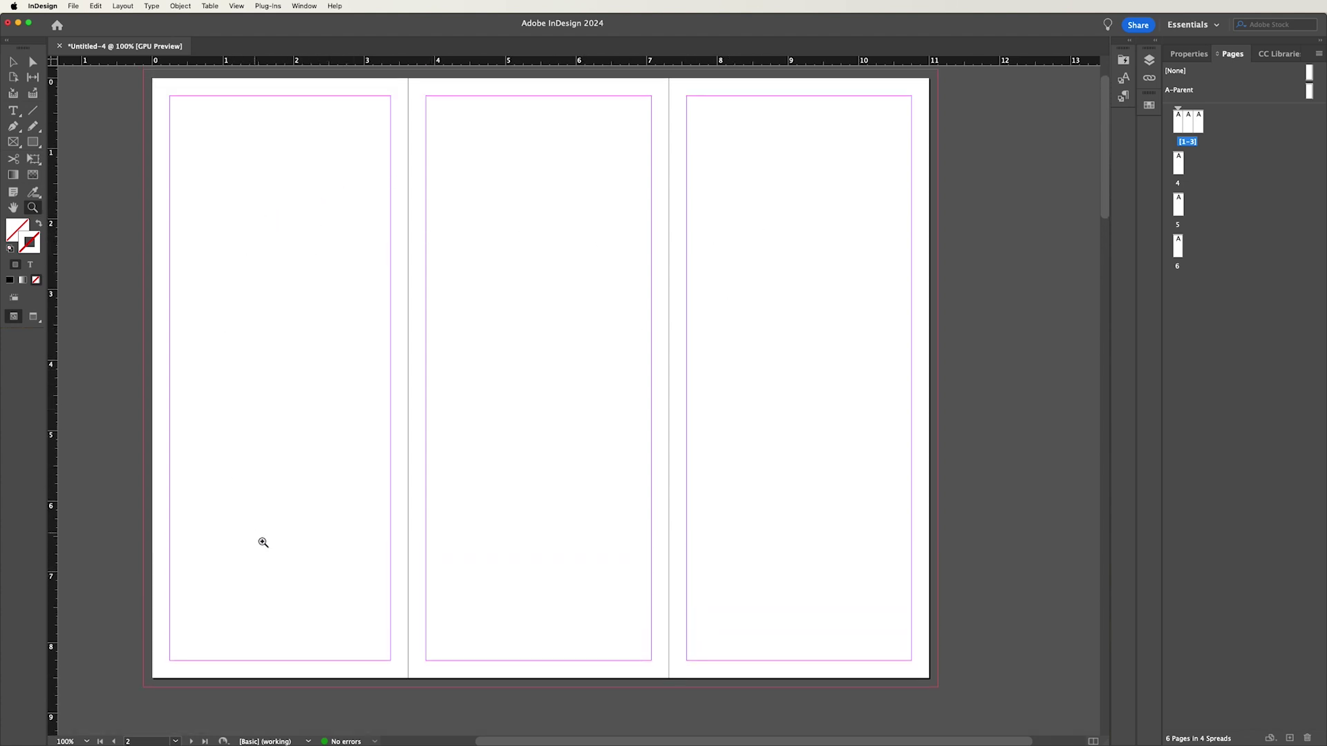
click(1178, 127)
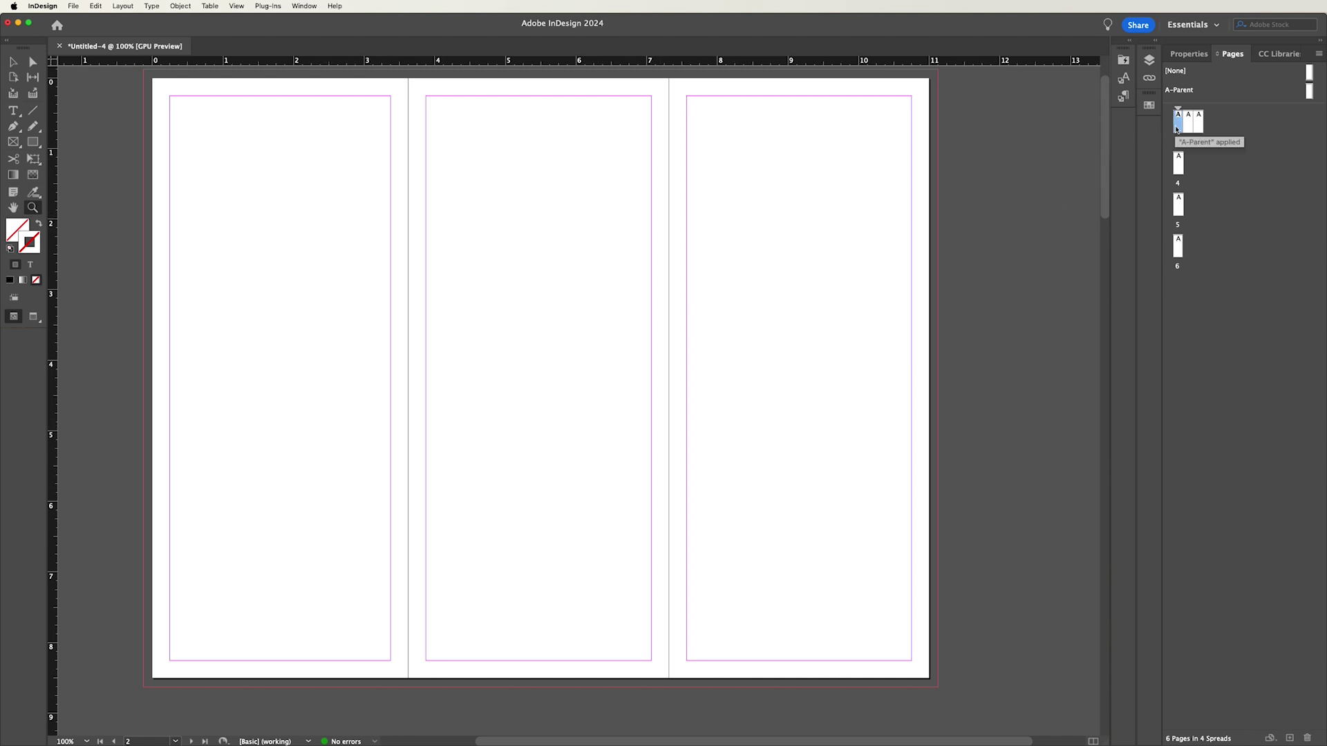
Step: Check the custom page size settings and close them unchanged
click(1270, 738)
click(1265, 736)
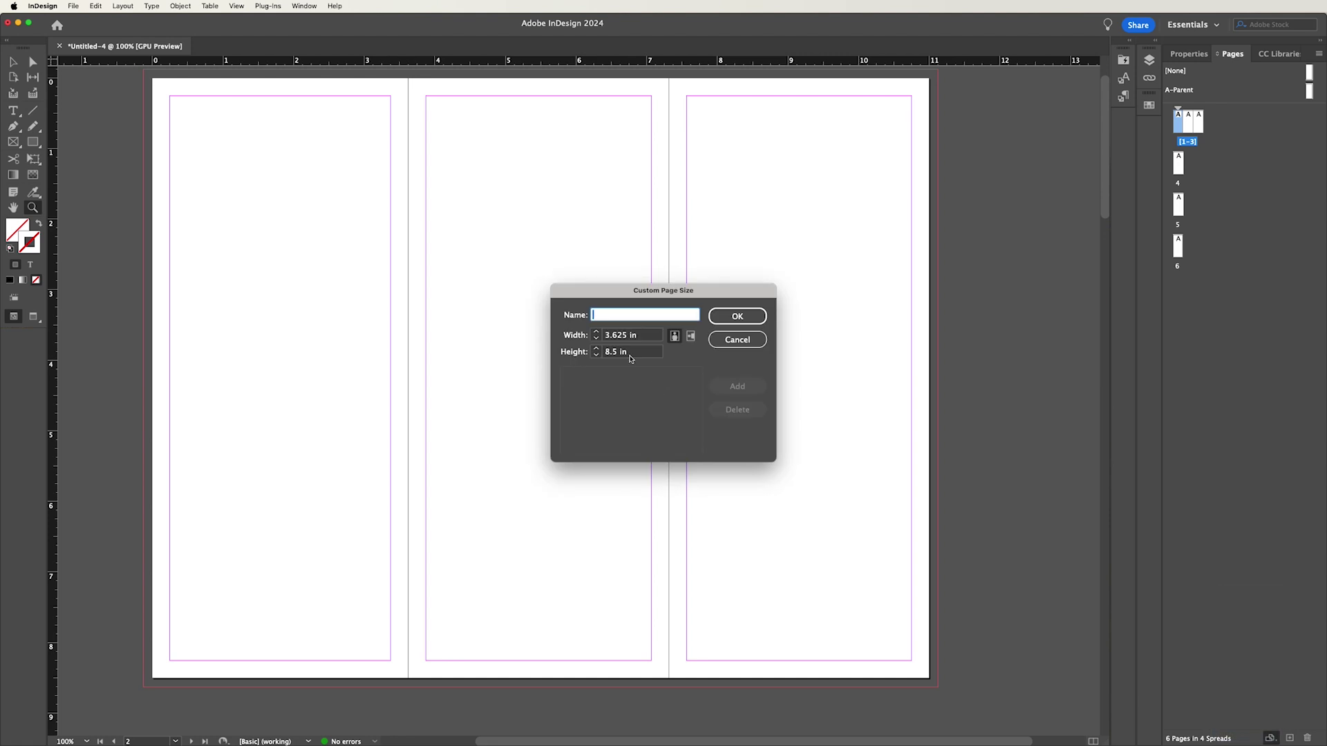
click(748, 342)
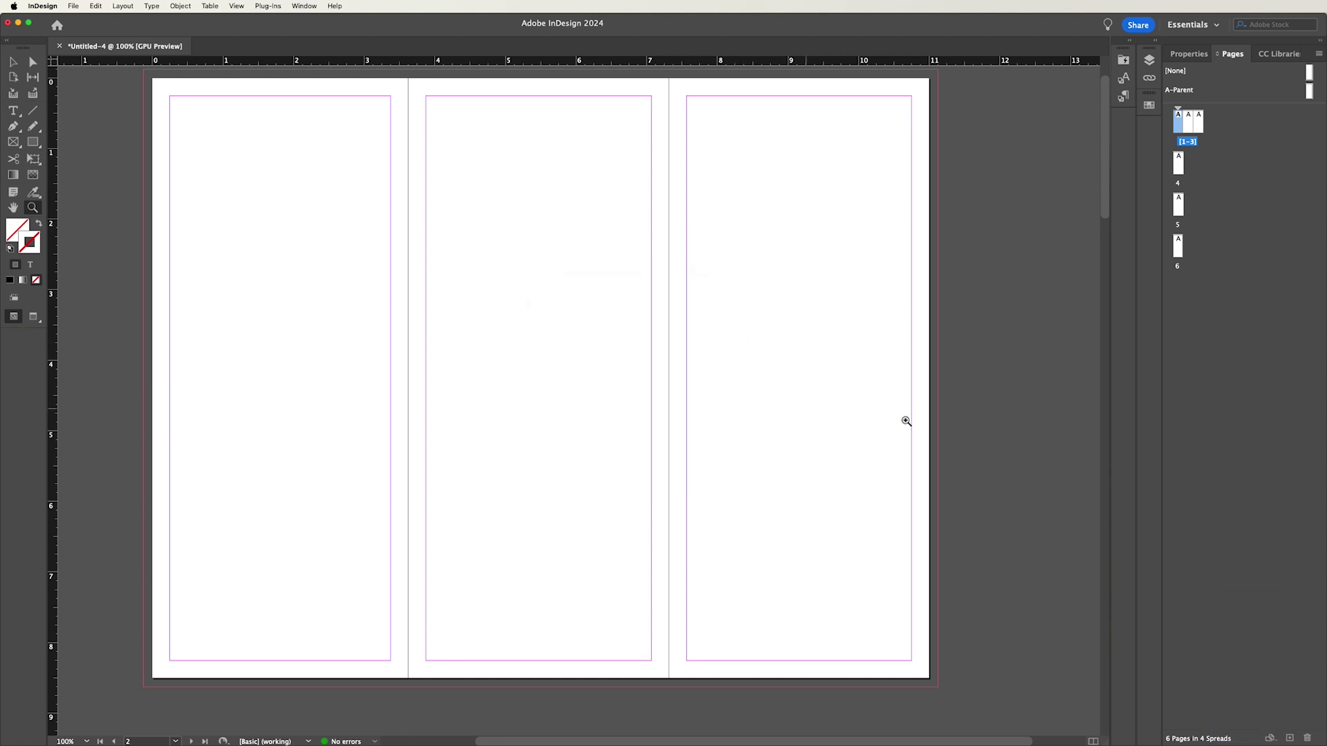
Step: Turn off shuffling for page 4's spread and join pages 5 and 6 beside page 4
click(1178, 163)
right_click(1179, 171)
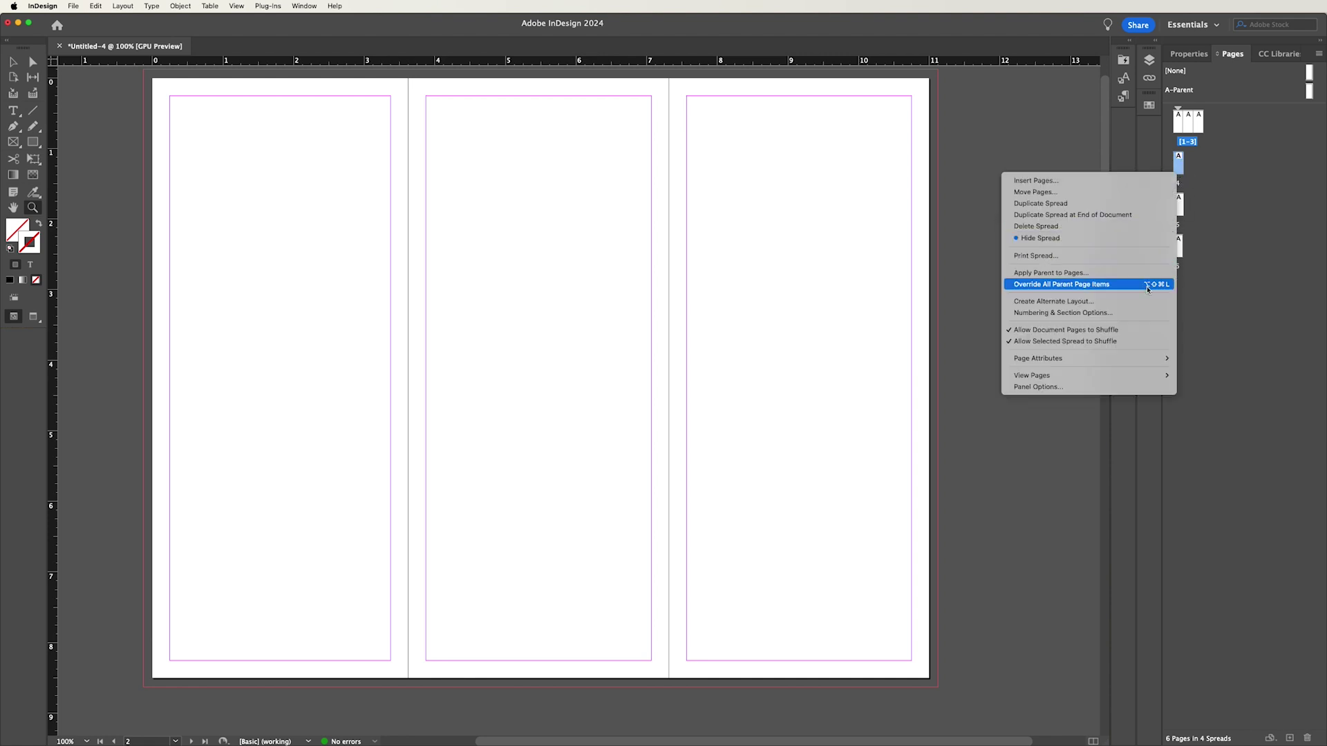
click(1069, 342)
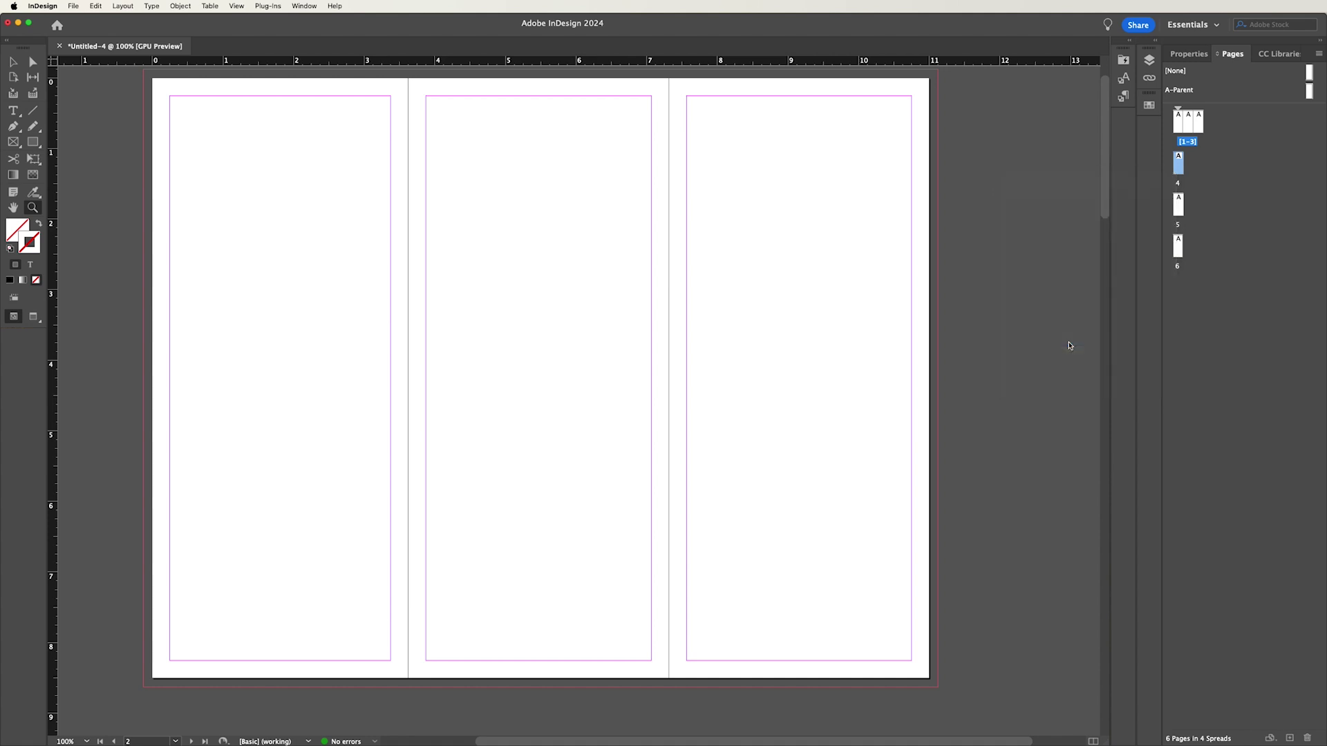
drag(1180, 205, 1202, 166)
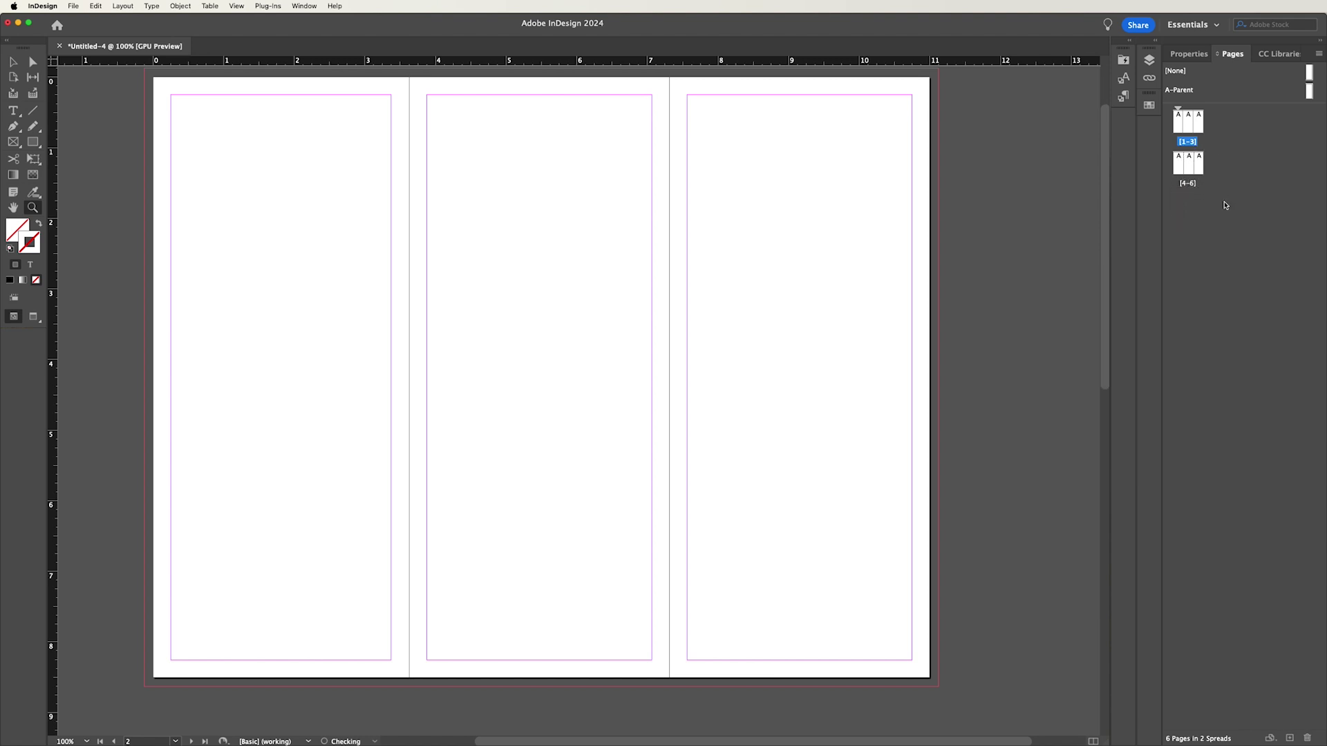
Step: Scroll through both spreads and zoom out to 50% to show pages 1–3 and 4–6 together
scroll(661, 394, down, 5)
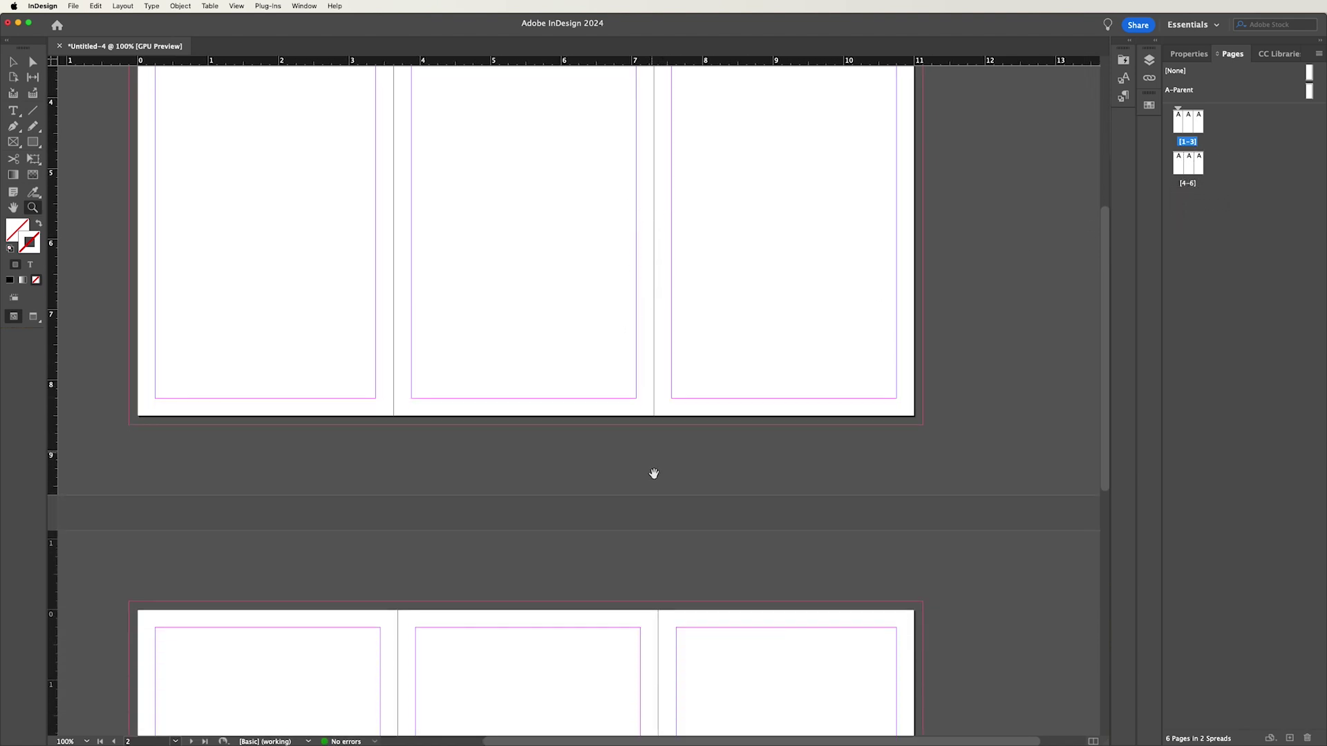
scroll(654, 473, down, 10)
scroll(667, 272, up, 2)
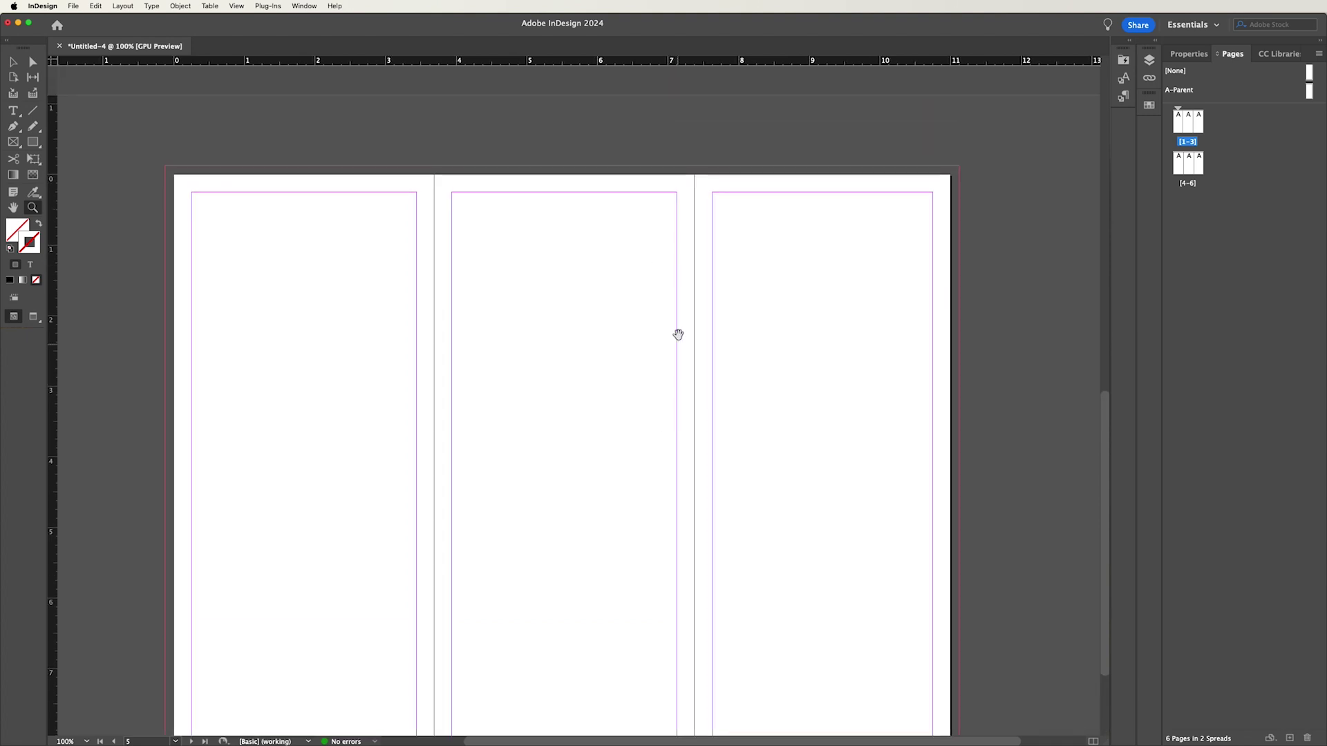
scroll(678, 335, up, 10)
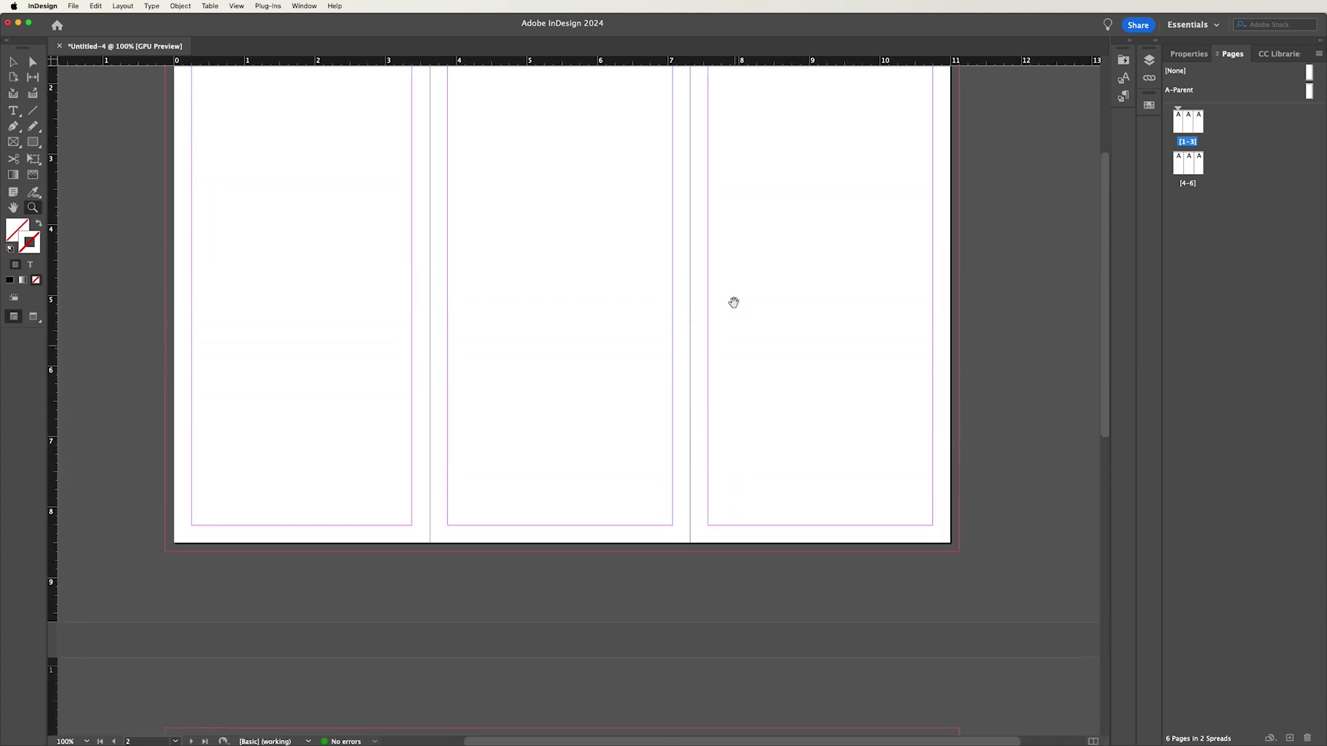
scroll(733, 302, up, 3)
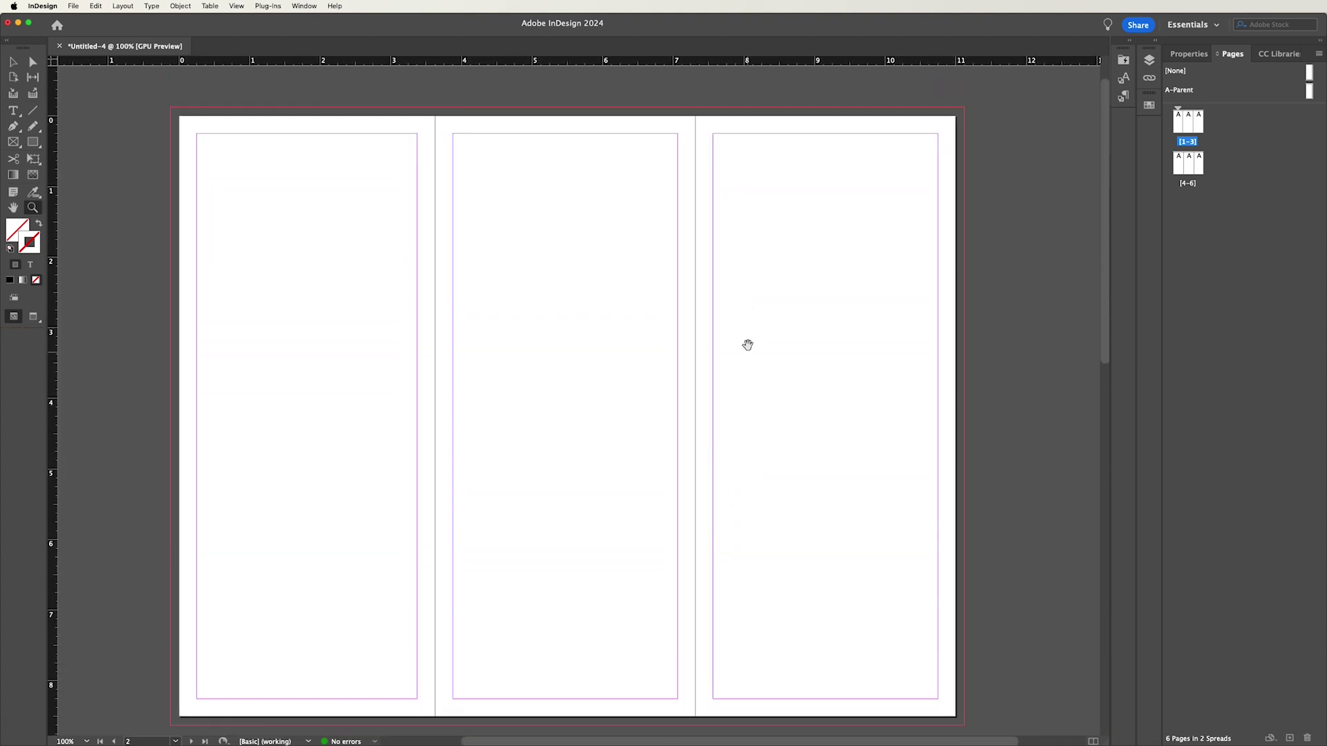
alt+click(740, 311)
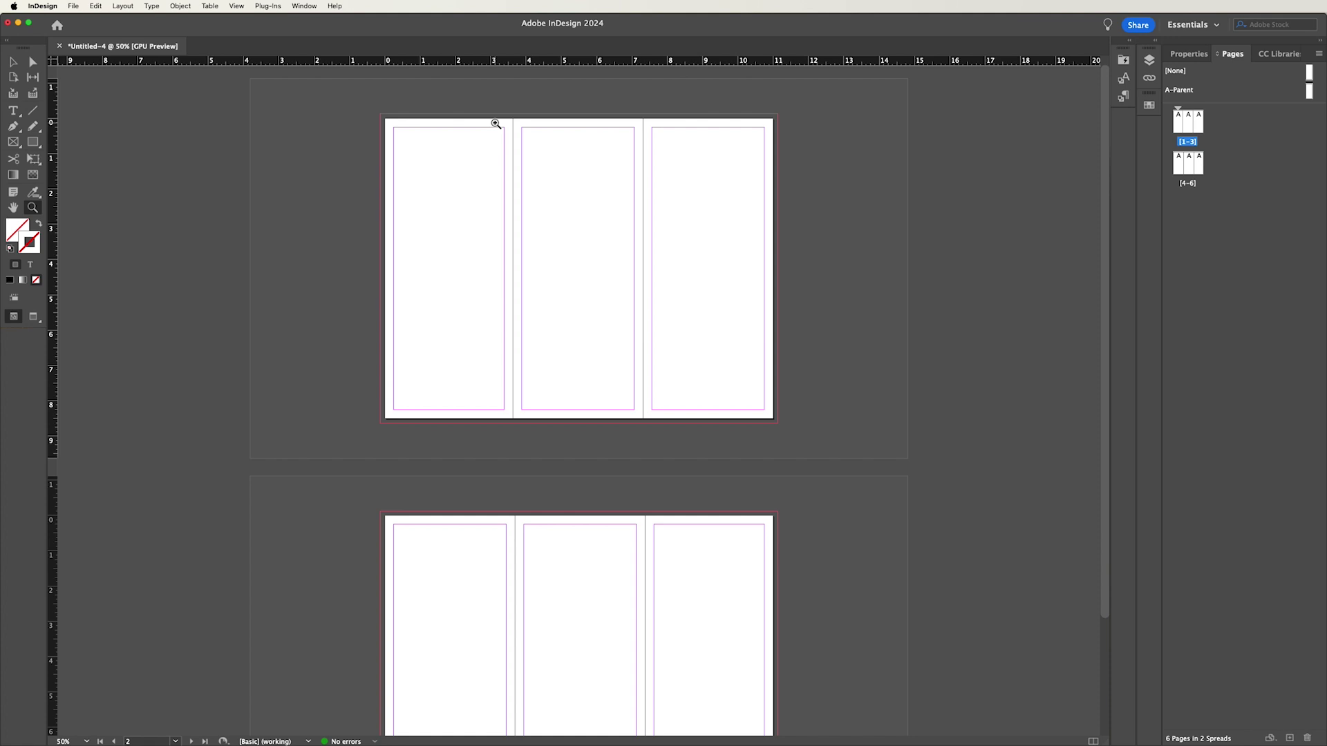
click(73, 6)
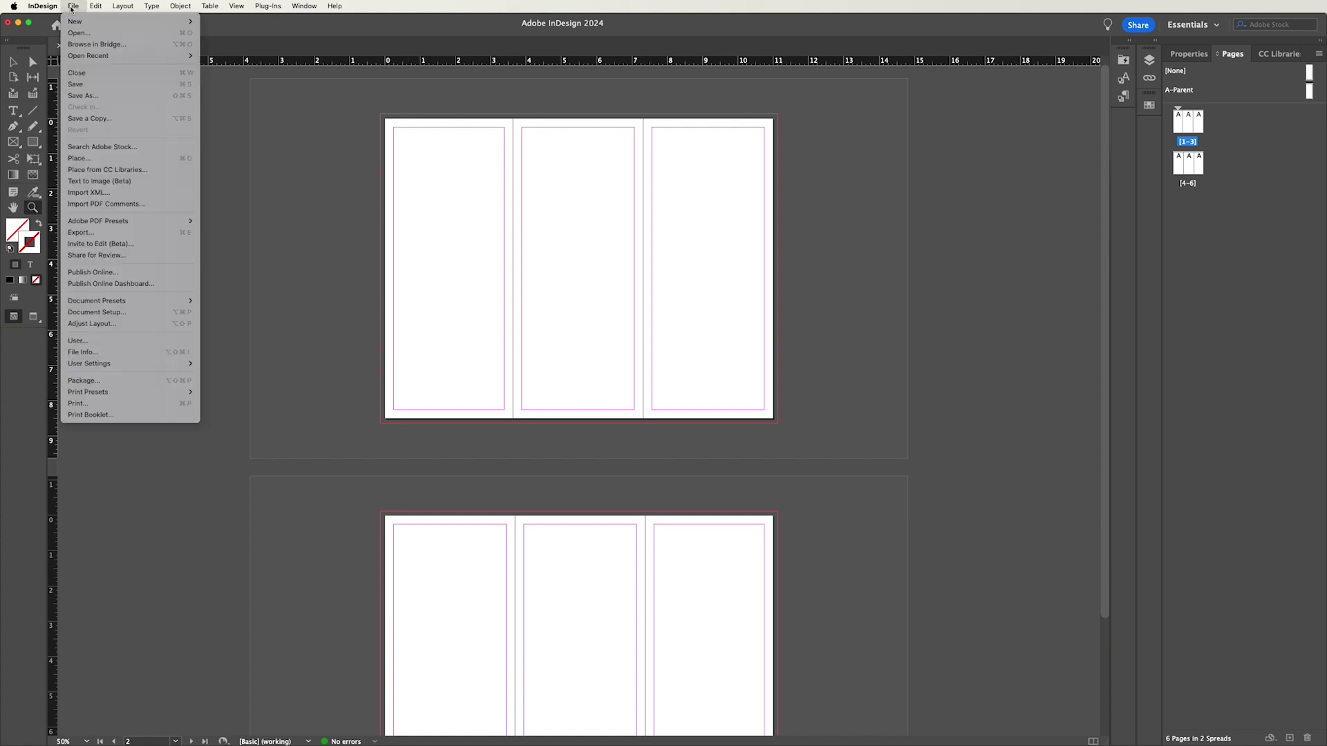
click(80, 232)
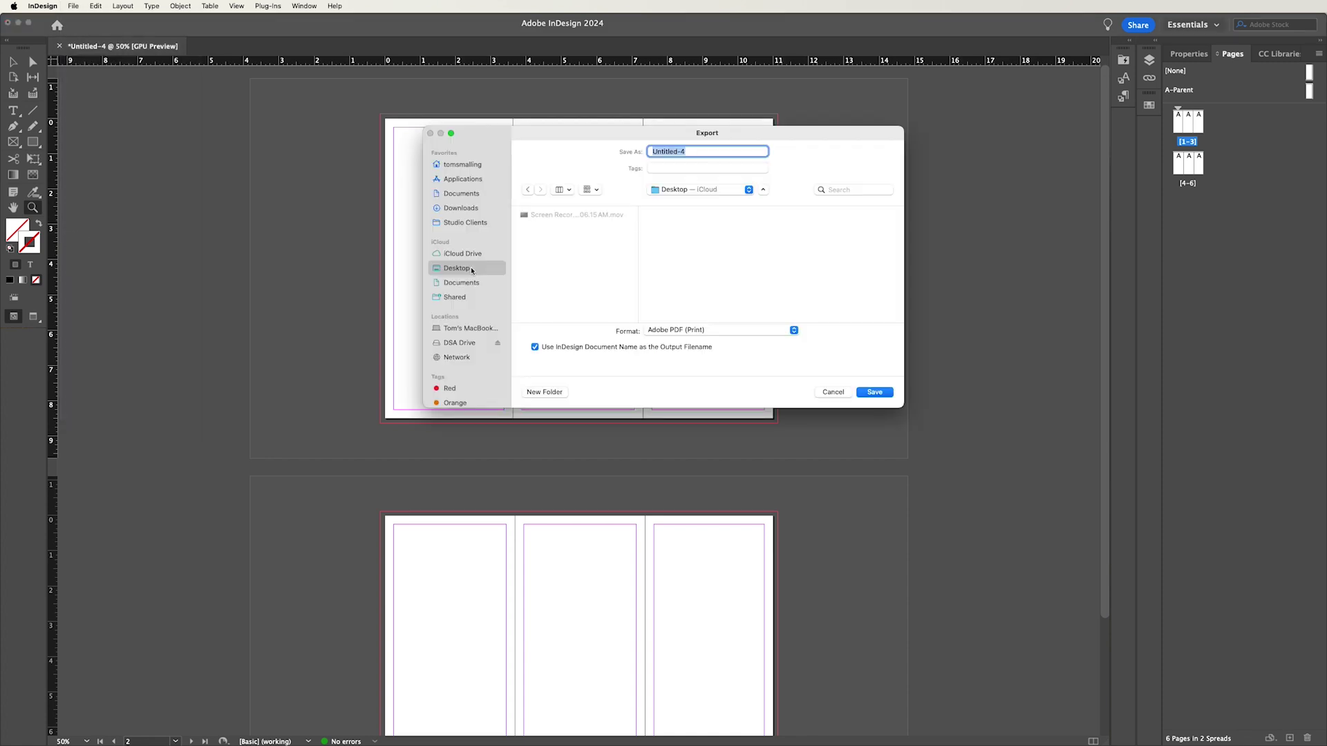
click(874, 393)
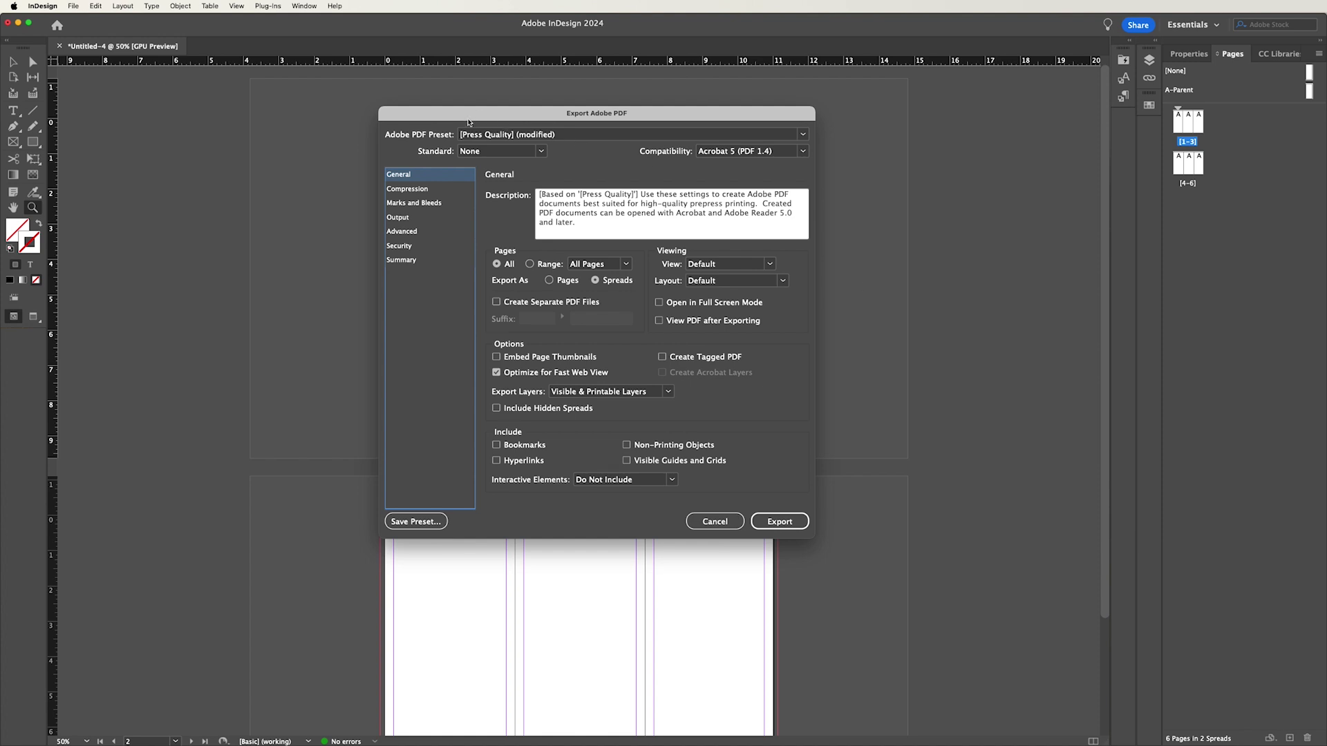
click(477, 134)
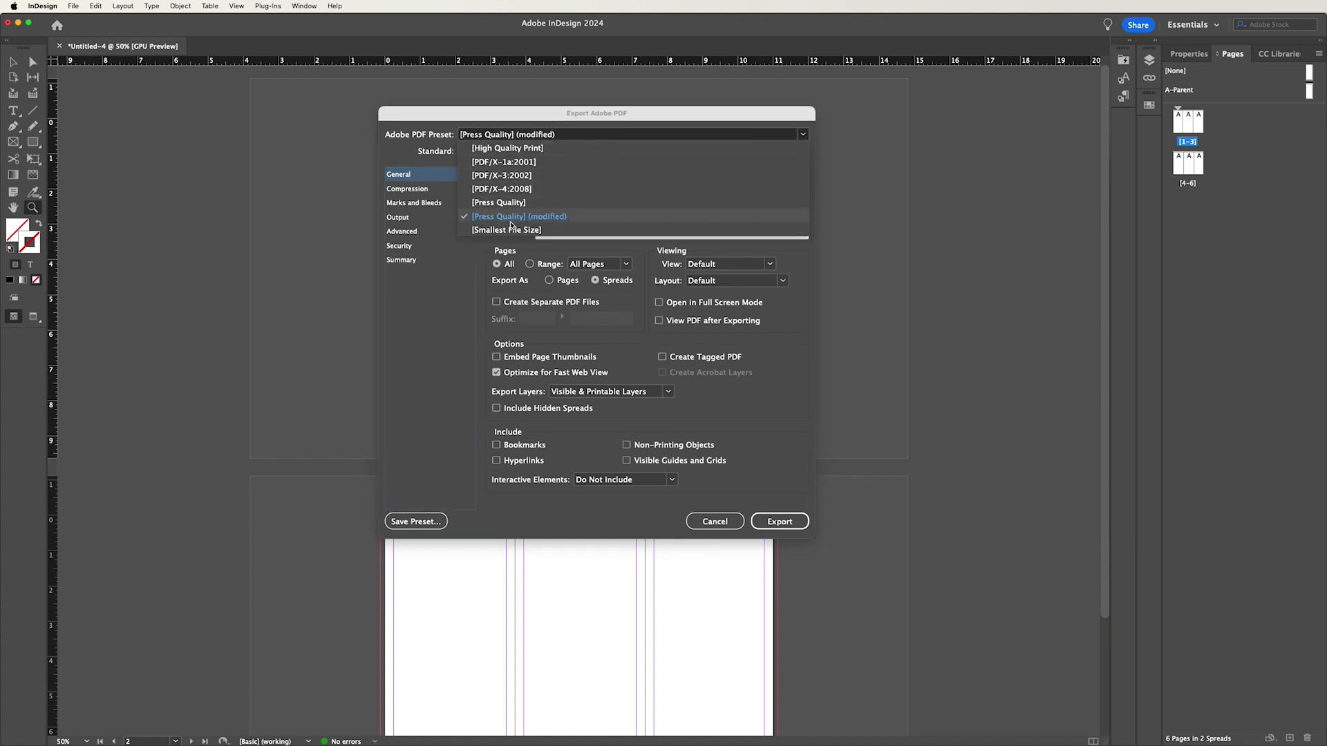
click(503, 149)
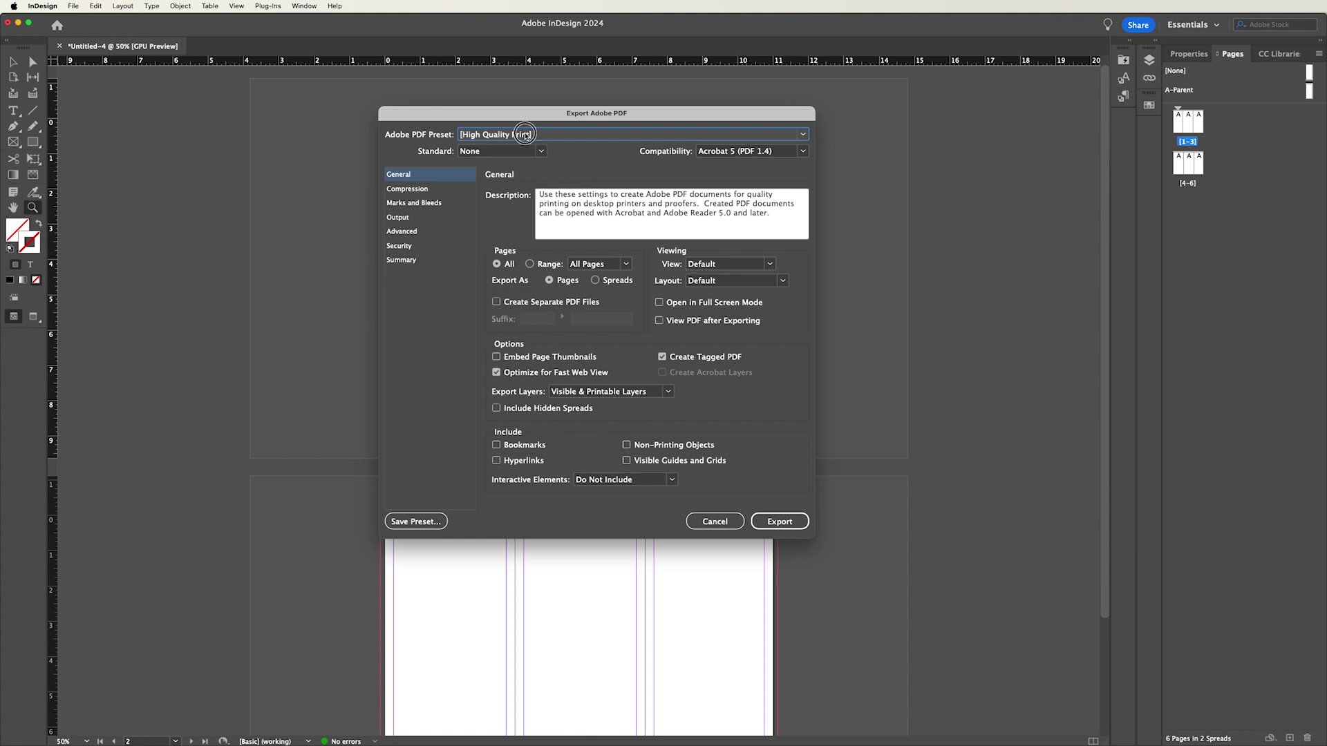
click(529, 134)
click(523, 207)
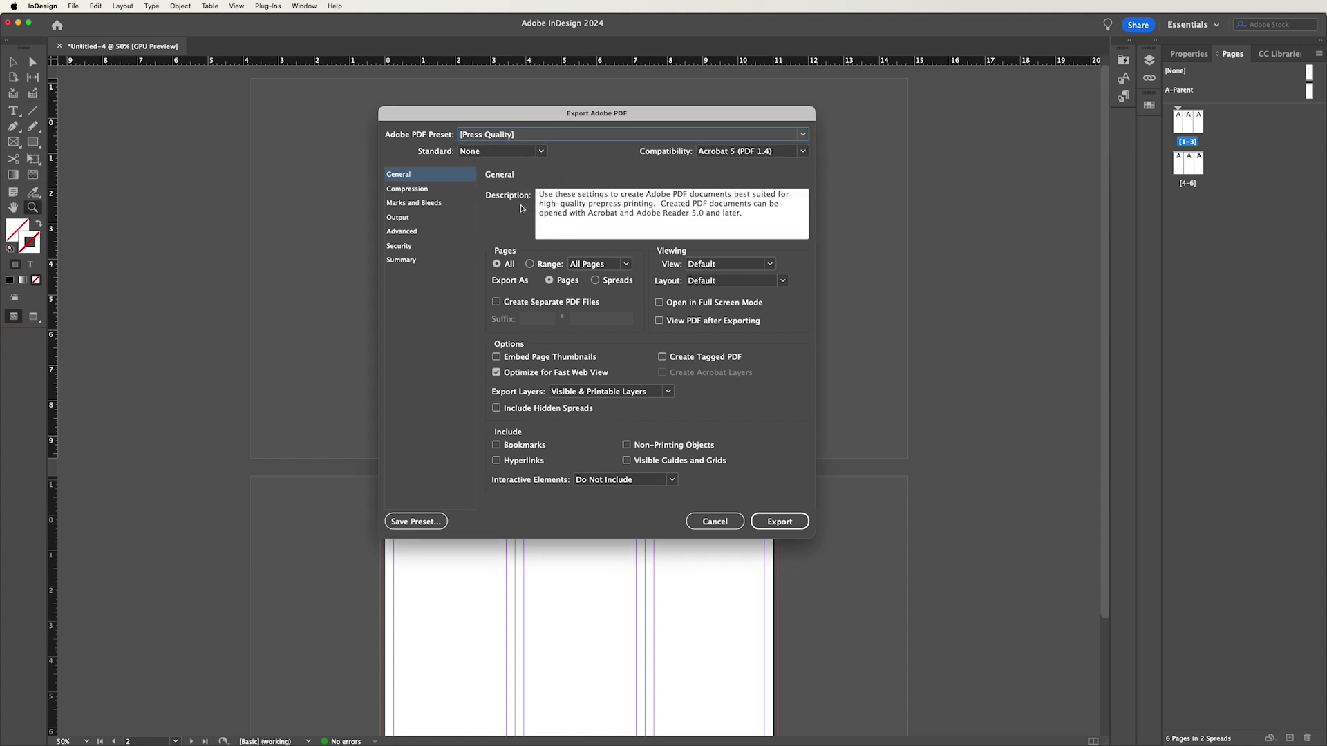
click(494, 135)
click(500, 149)
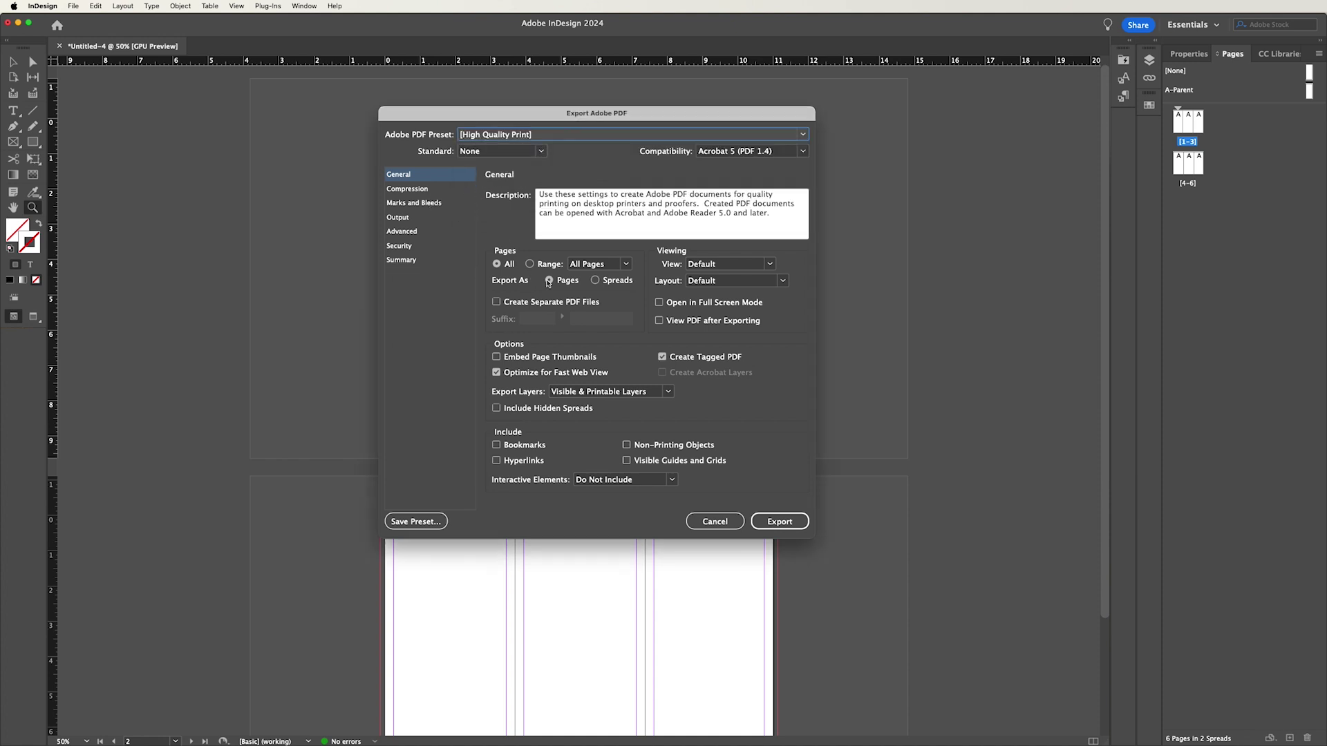
click(596, 282)
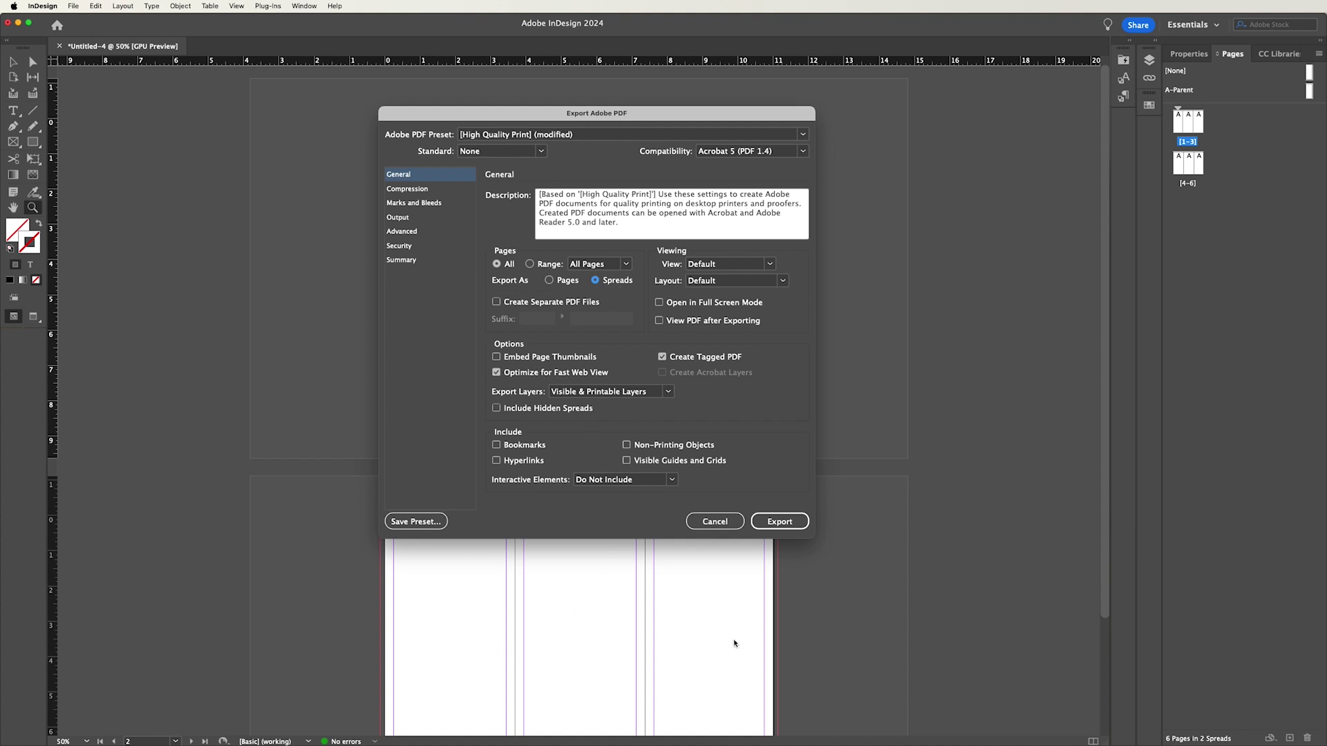
click(427, 205)
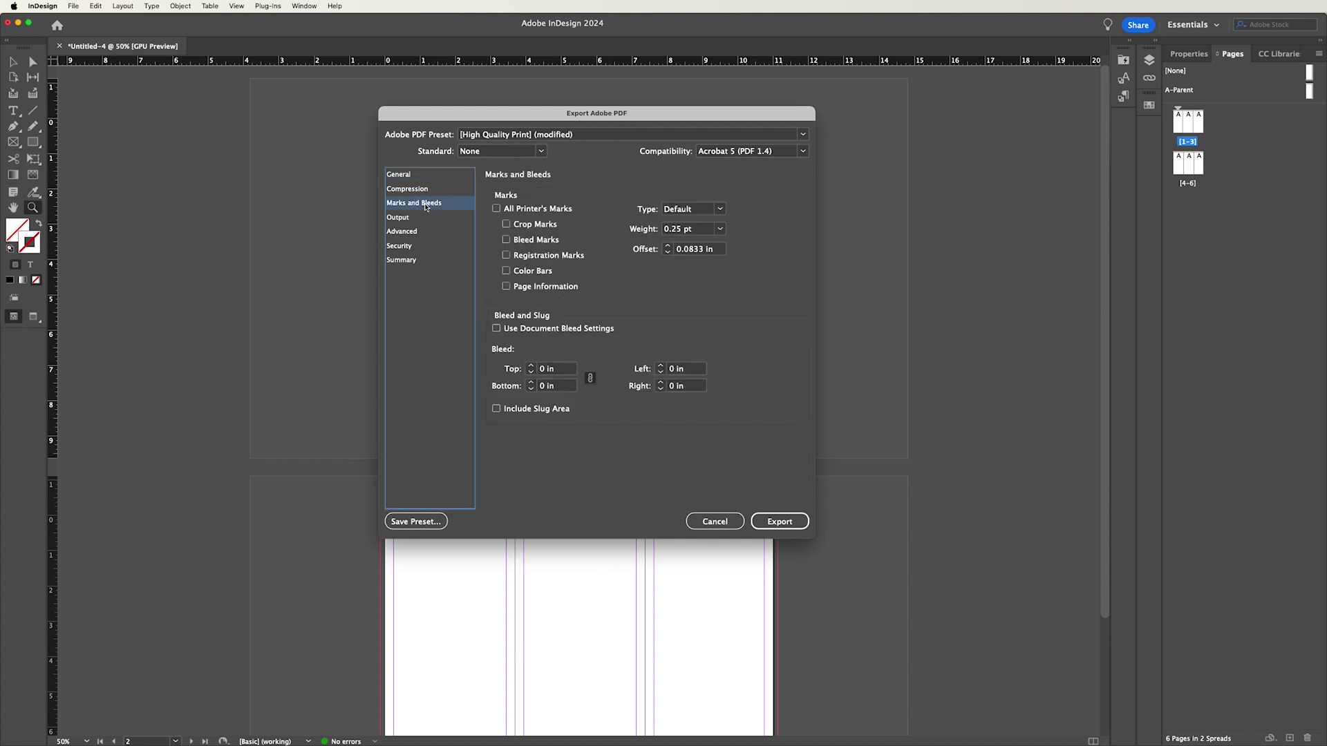
click(531, 210)
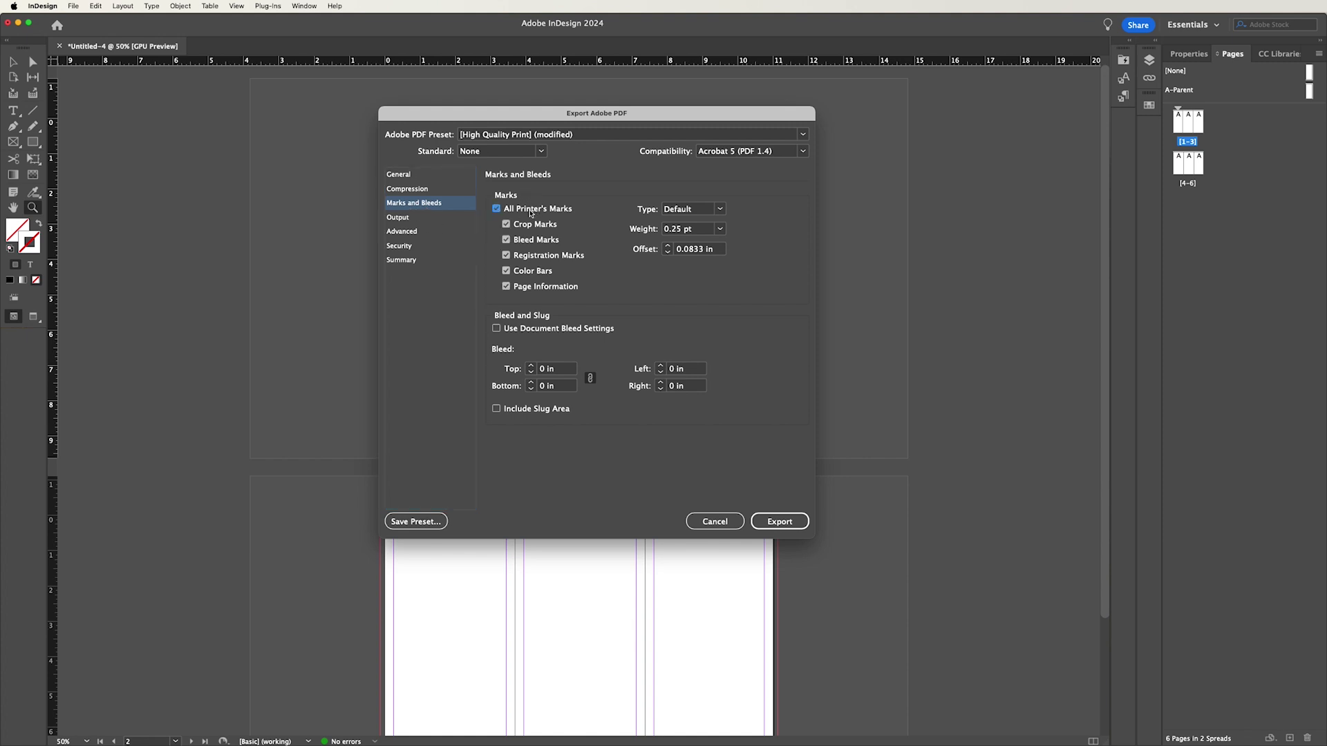
click(535, 334)
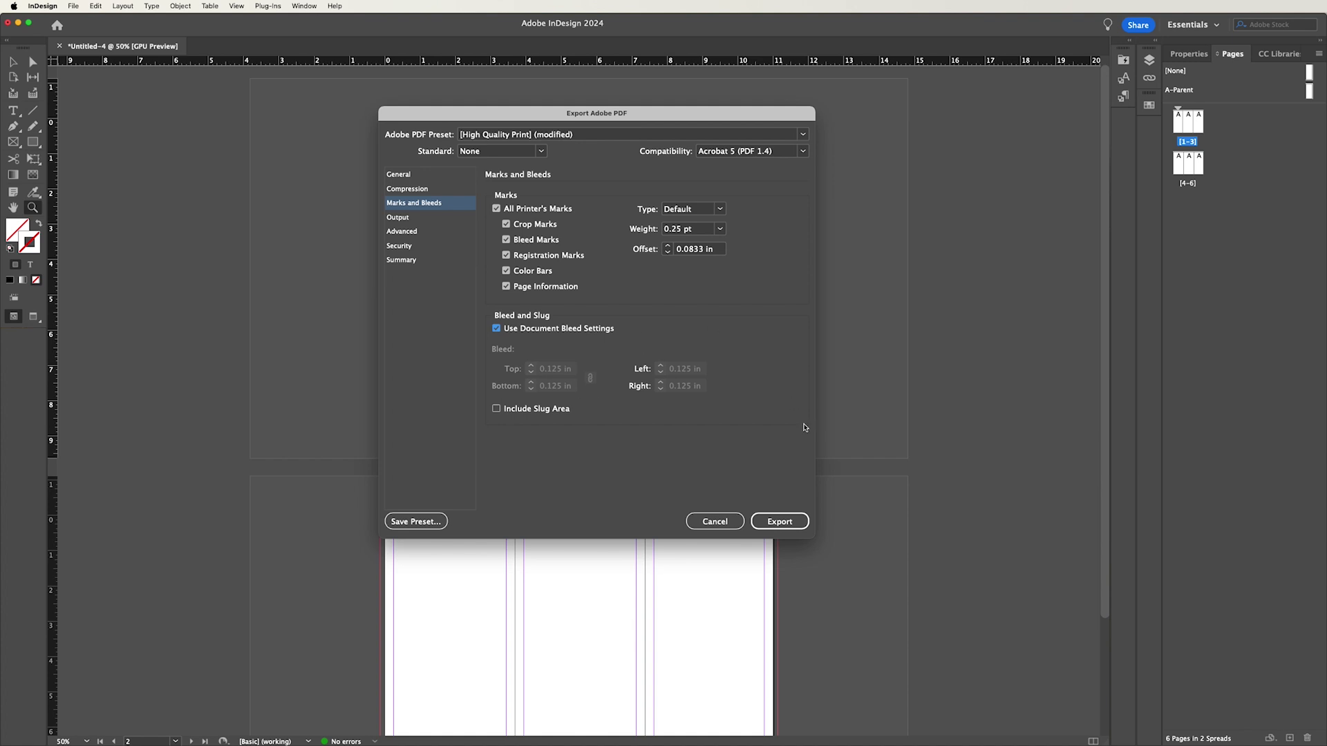
click(715, 521)
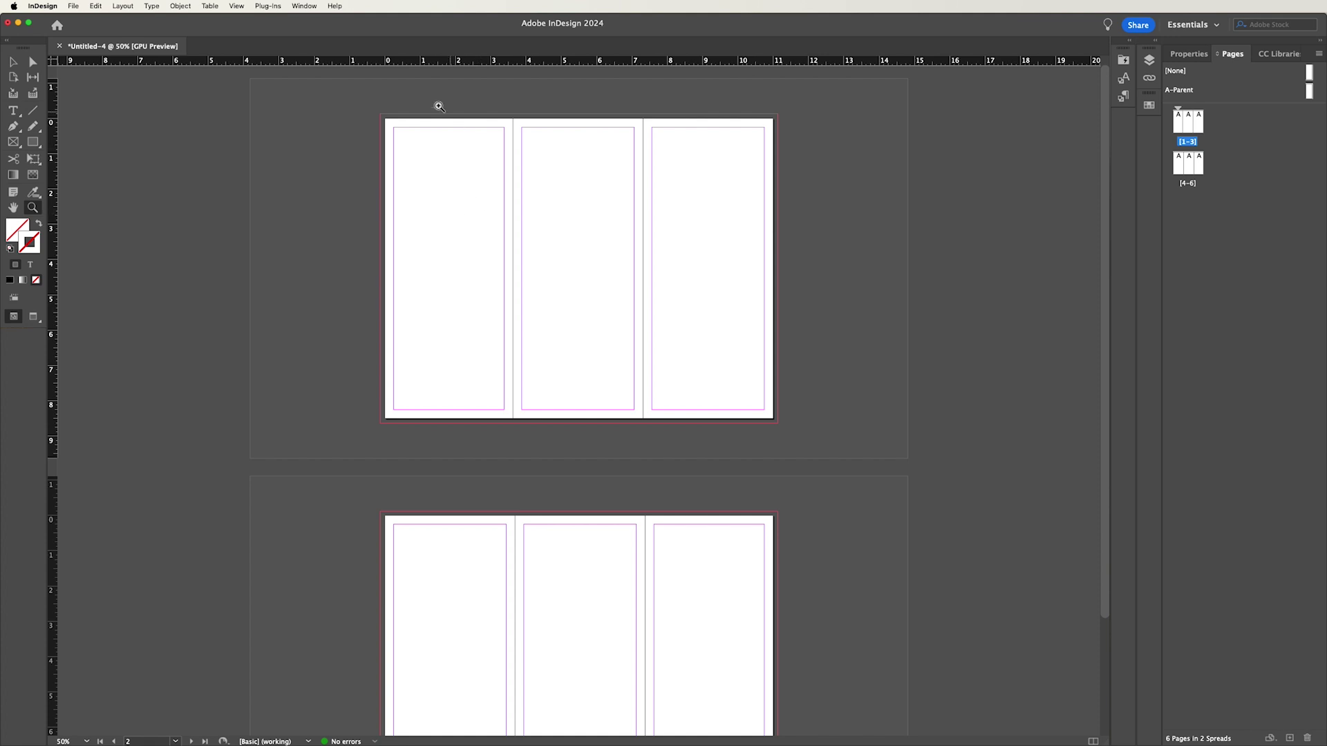
Step: Draw a black-filled rectangle from page 1's top-left corner, extending into the bleed
click(32, 143)
click(9, 280)
drag(380, 113, 498, 209)
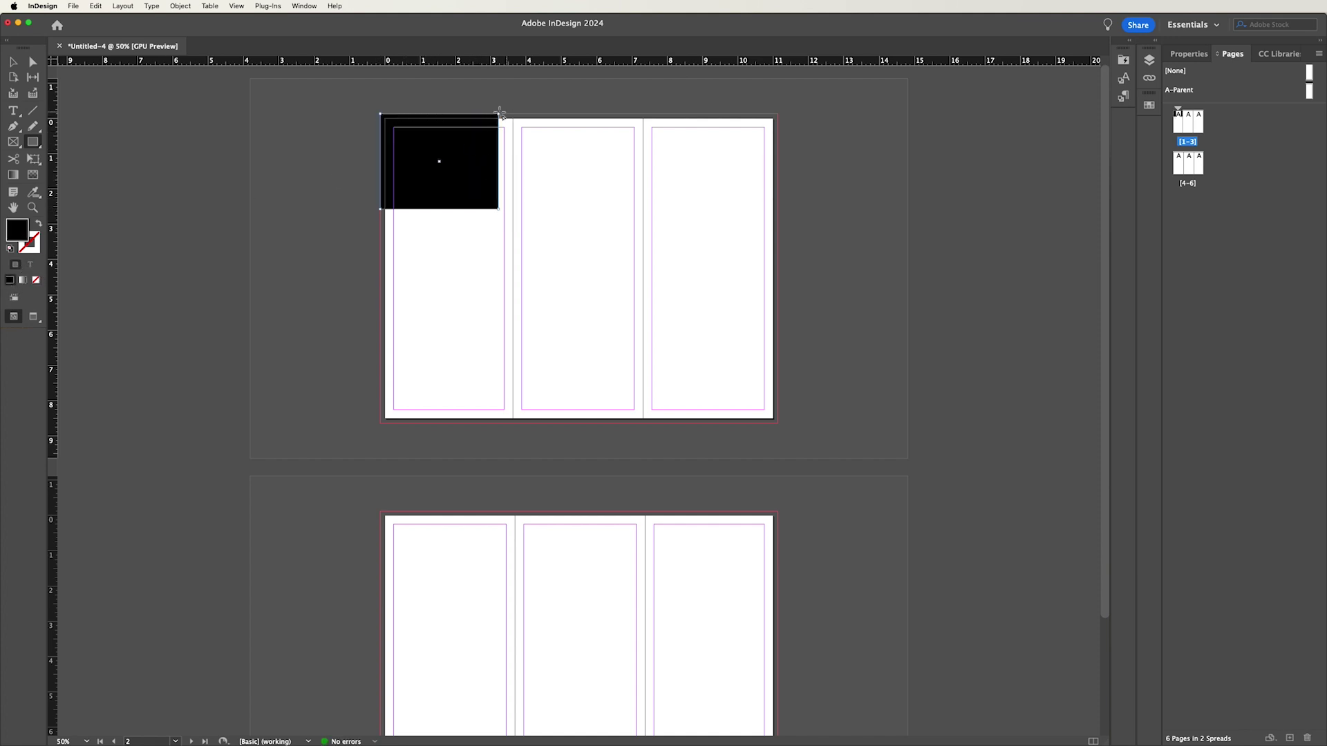